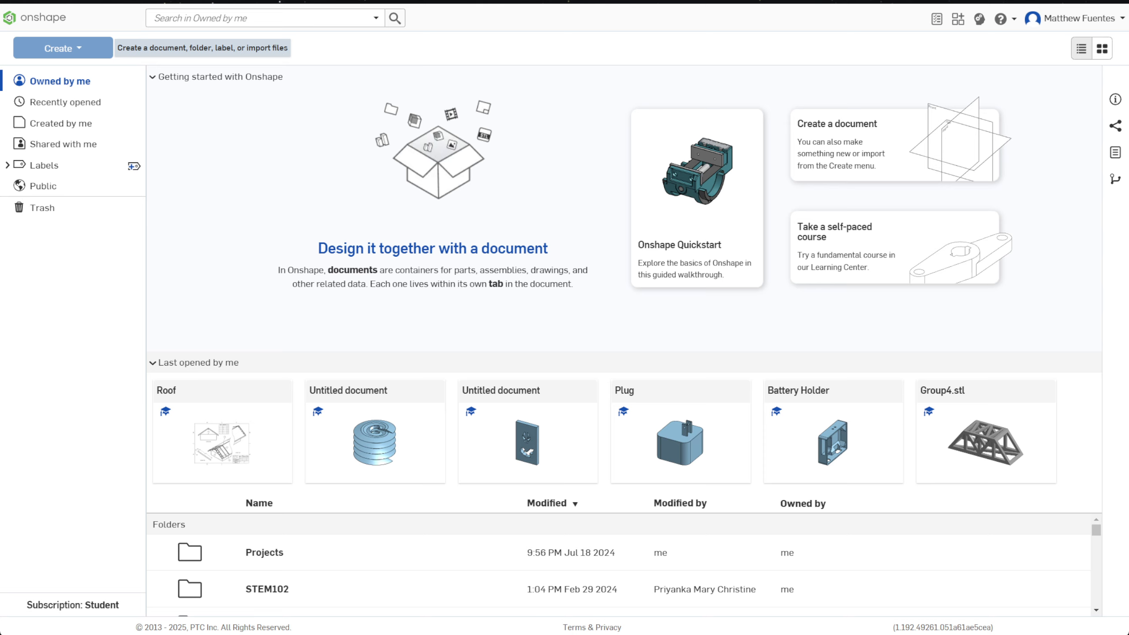
Step: Create a new document named "Getting Started with Onshape"
click(84, 56)
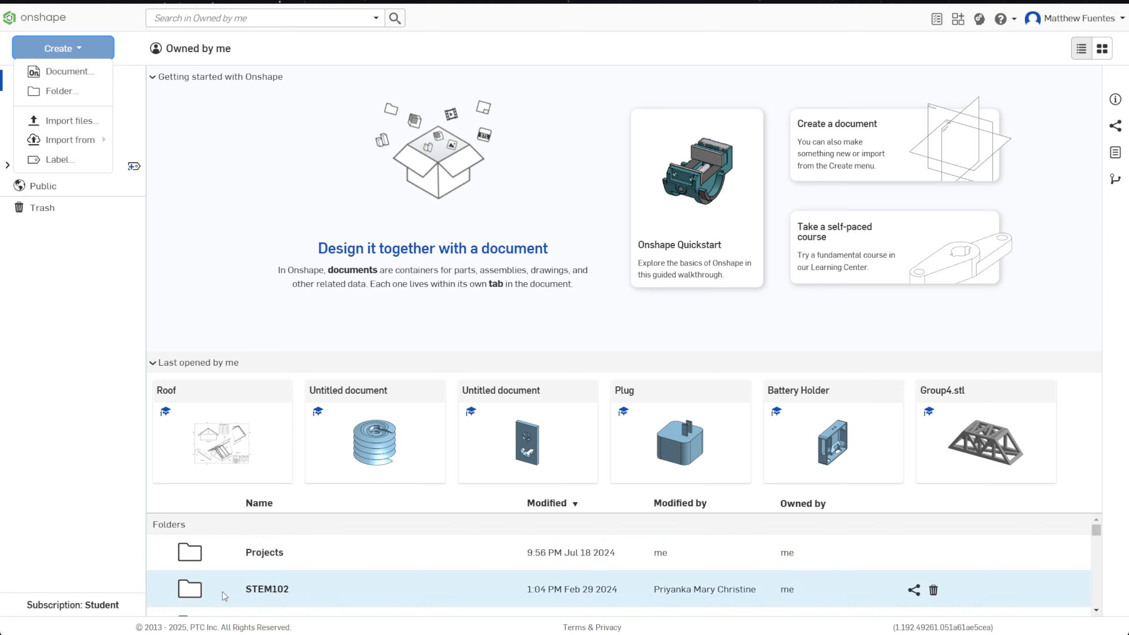
scroll(429, 552, down, 1)
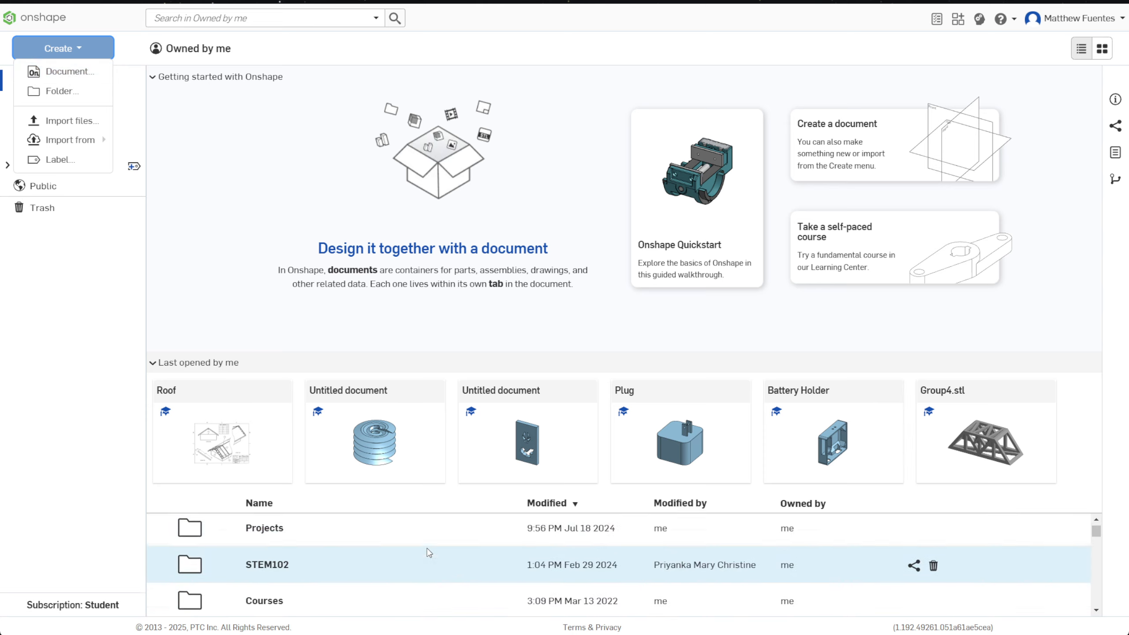
scroll(429, 553, down, 3)
scroll(411, 544, up, 5)
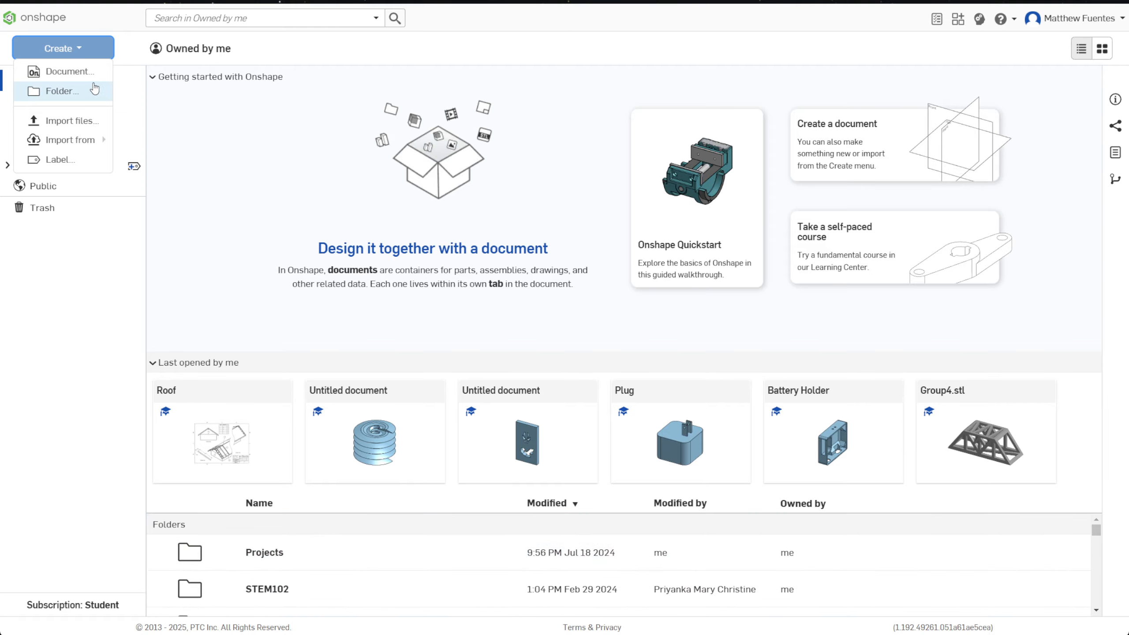
click(69, 71)
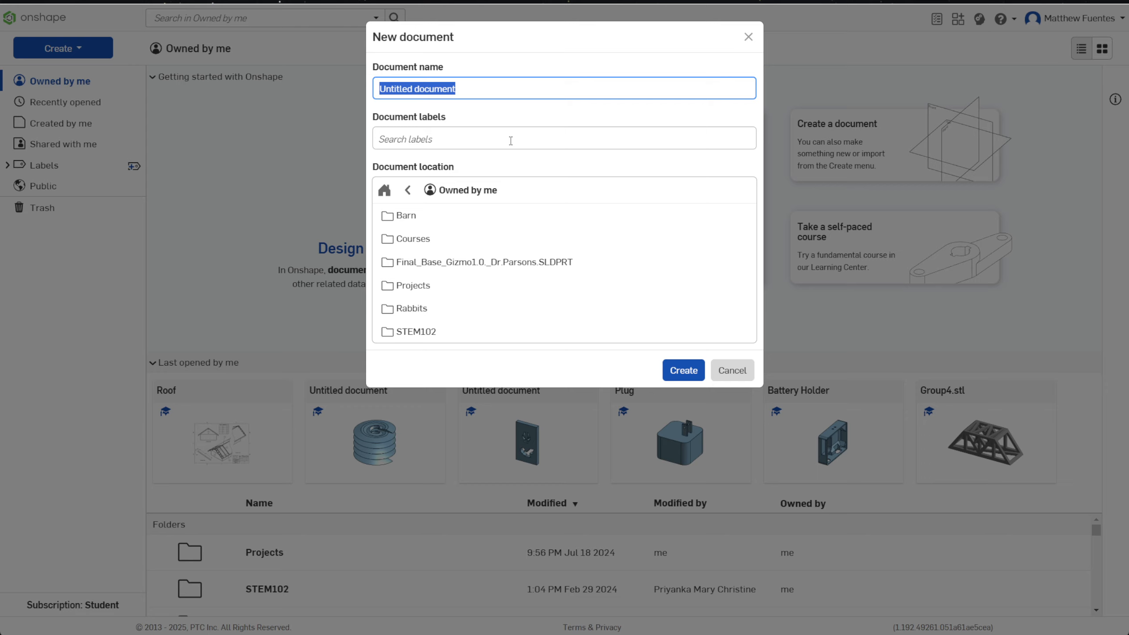
text(Getting Sta)
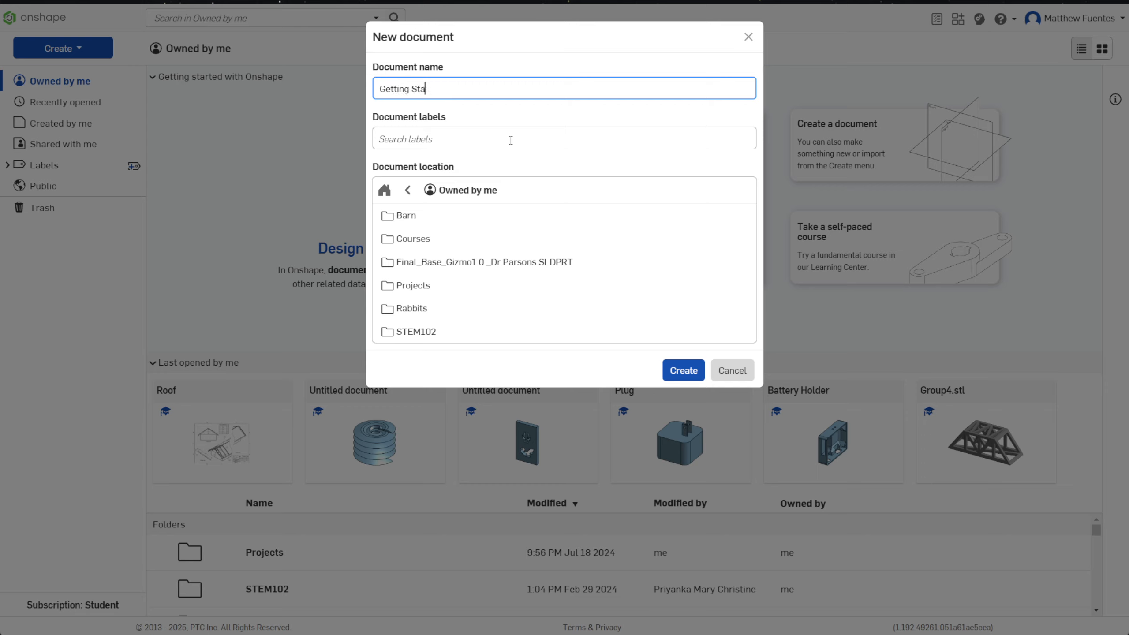
text(rted with Onshape)
click(683, 371)
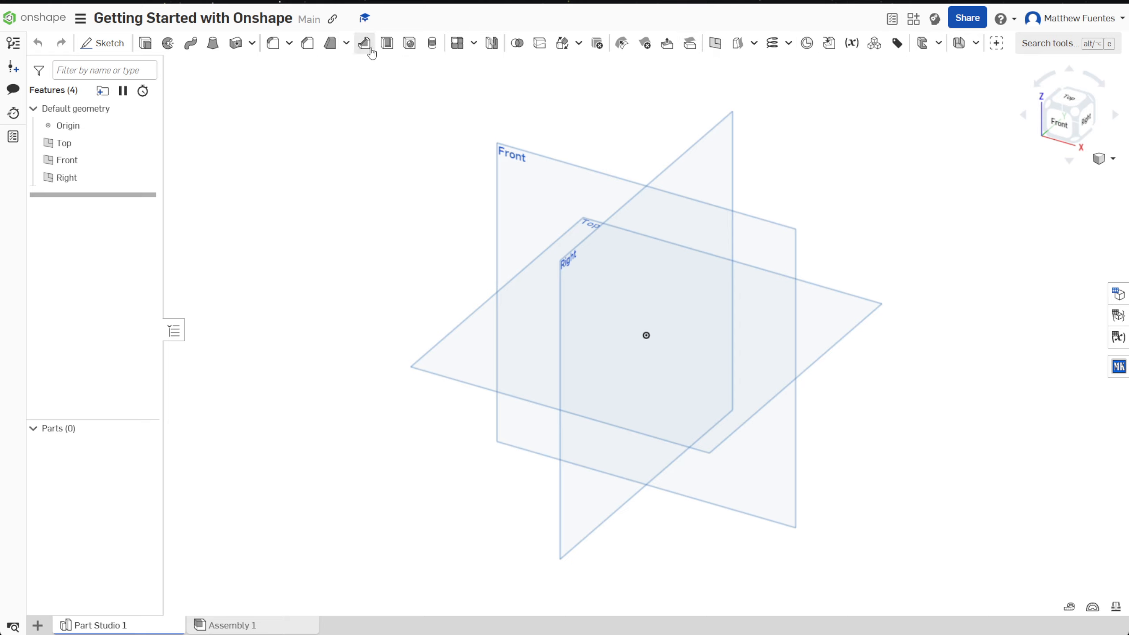
click(474, 44)
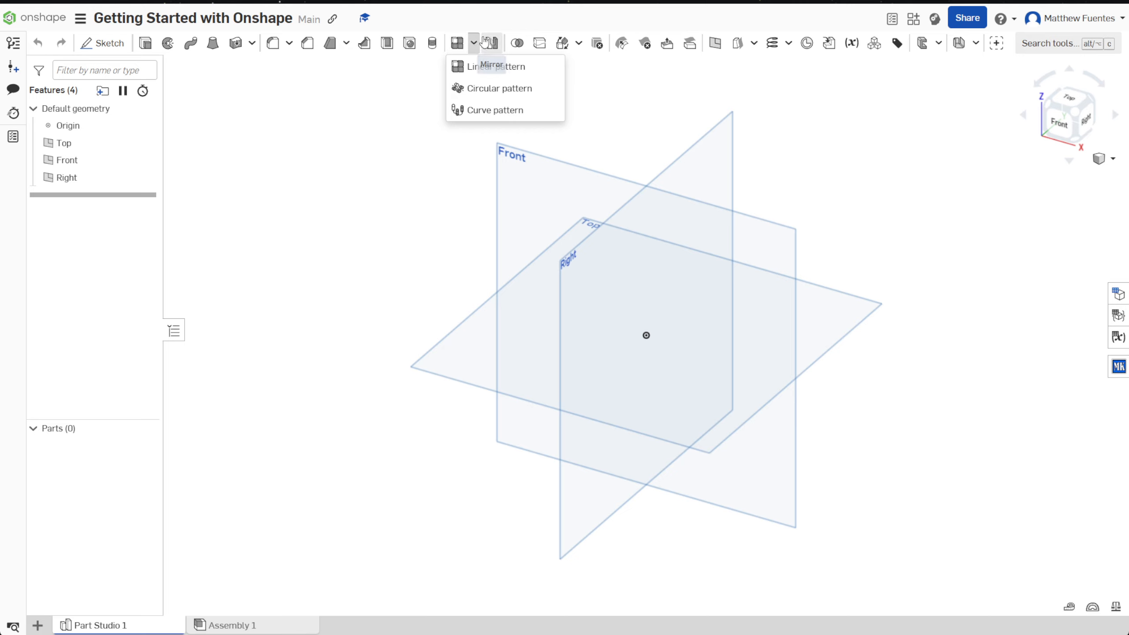
click(495, 19)
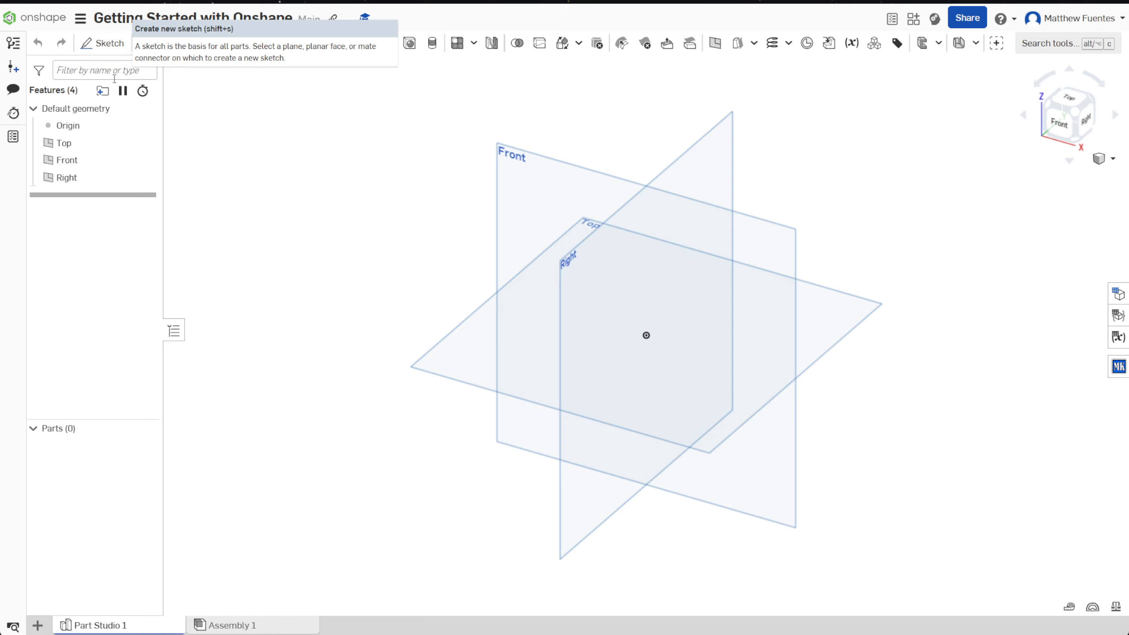
Step: Start a new sketch on the Front plane
click(106, 44)
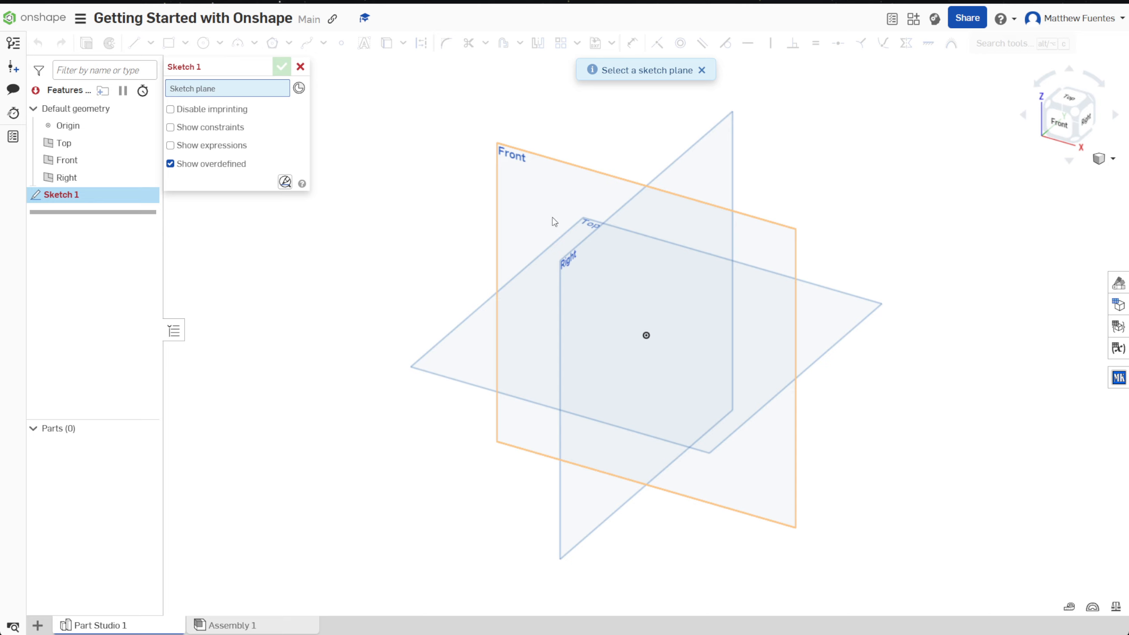
click(546, 198)
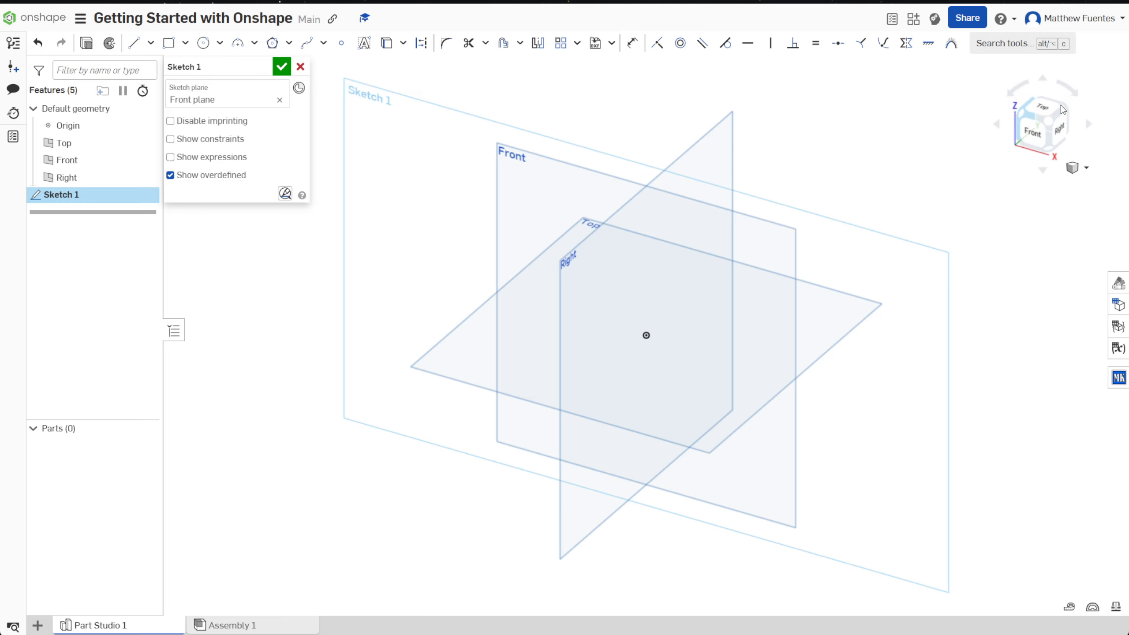
Step: Examine the default planes and the sketch plane from several orientations, ending with a straight-on Front view
click(1042, 142)
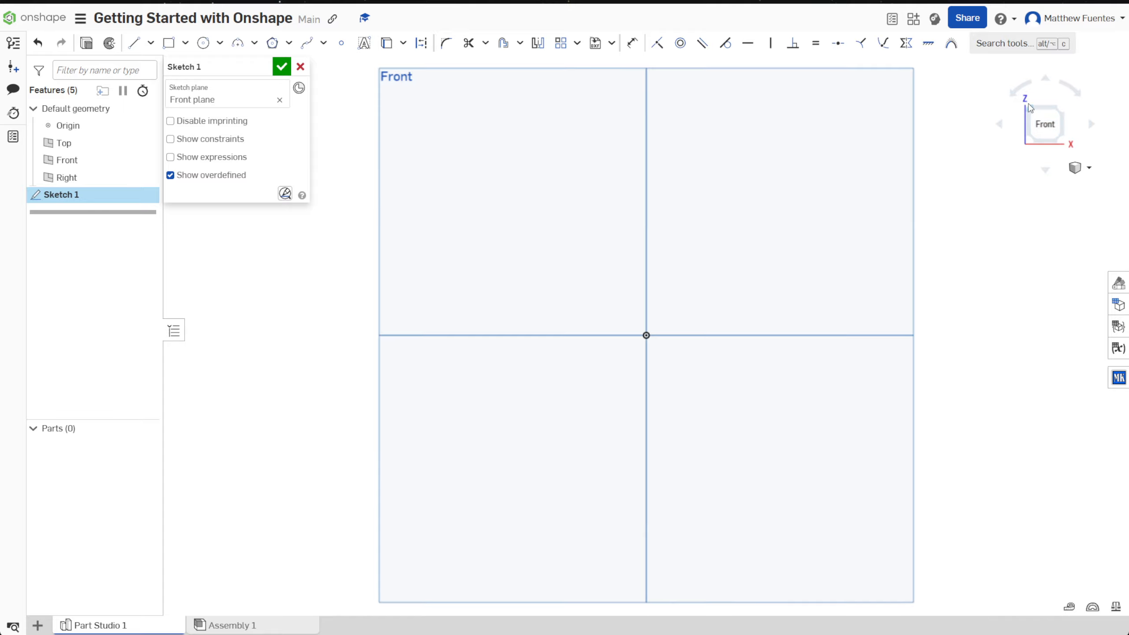
click(1056, 119)
click(1032, 117)
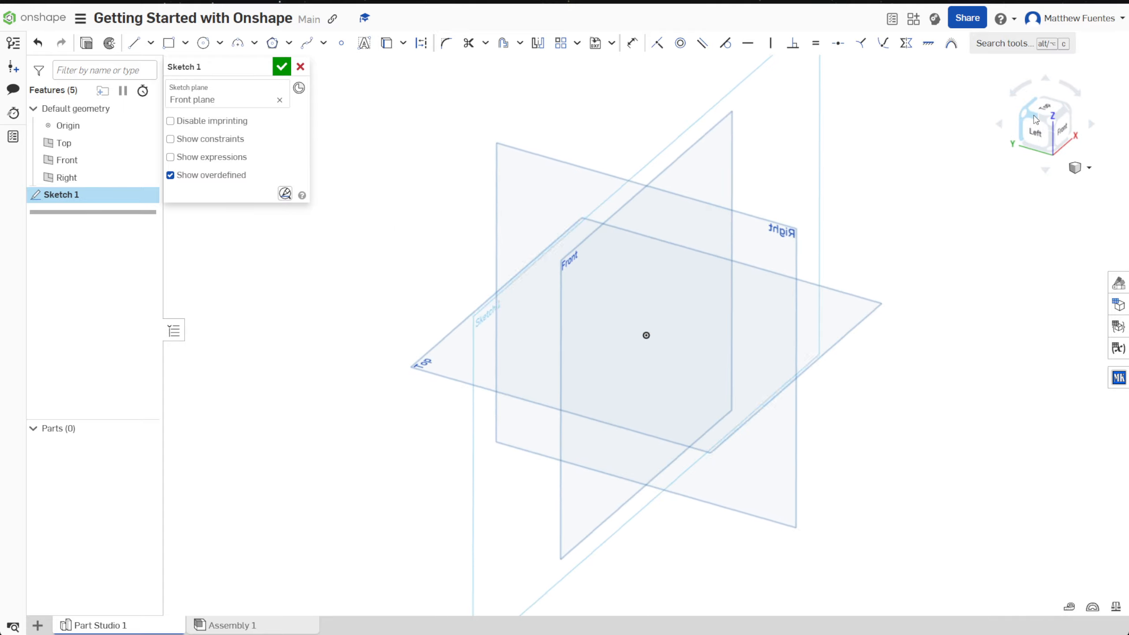
click(1031, 116)
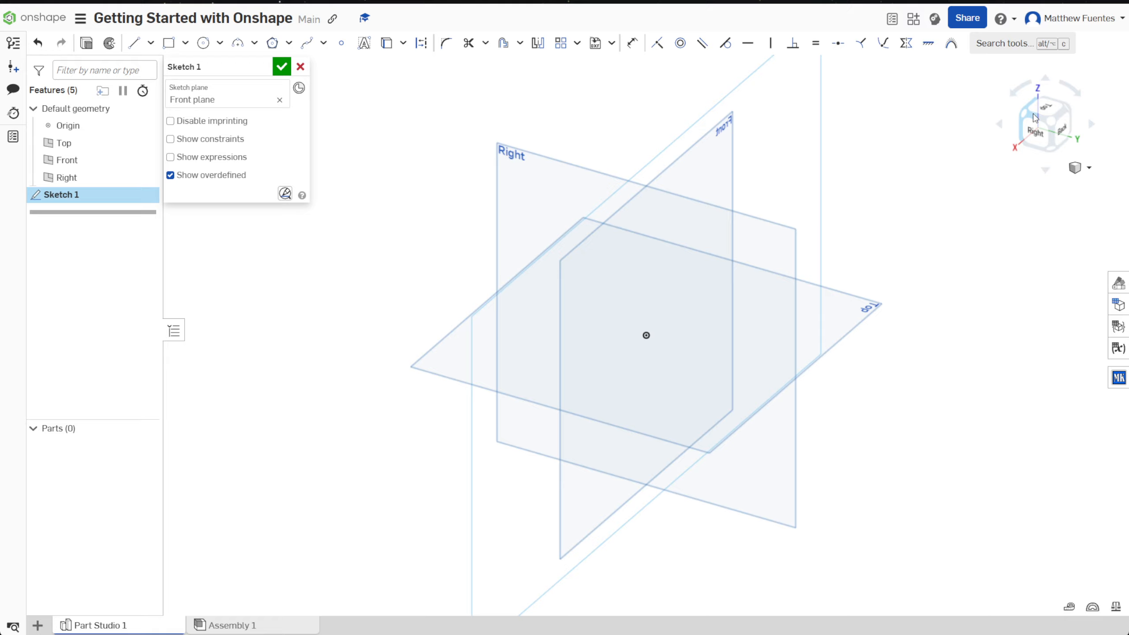
click(1055, 114)
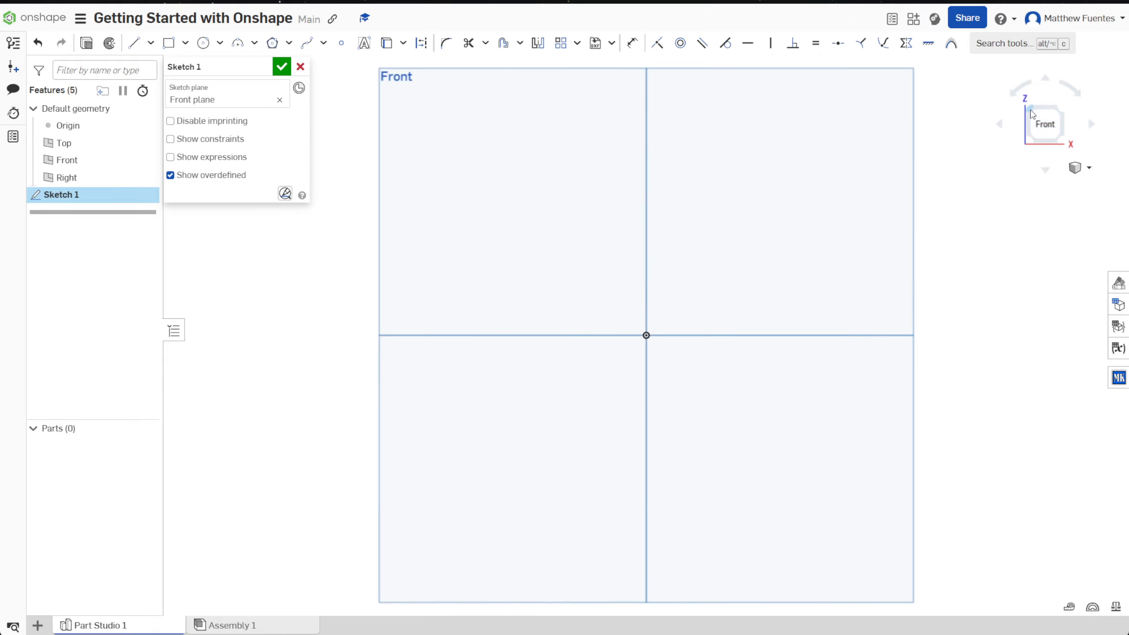
click(1026, 116)
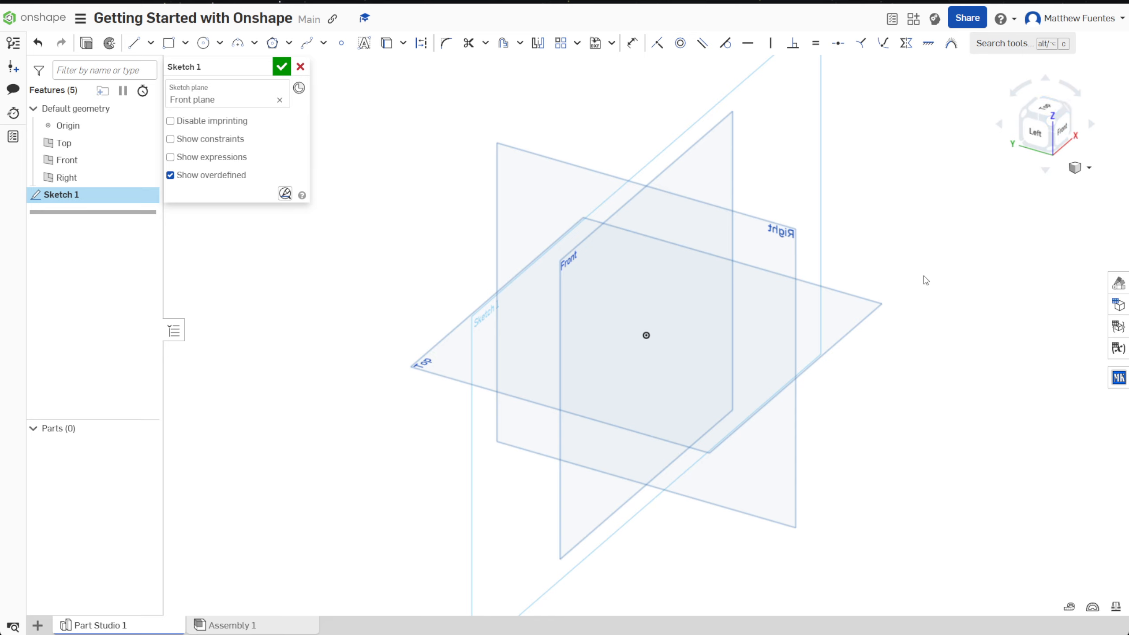
right_drag(879, 379, 630, 296)
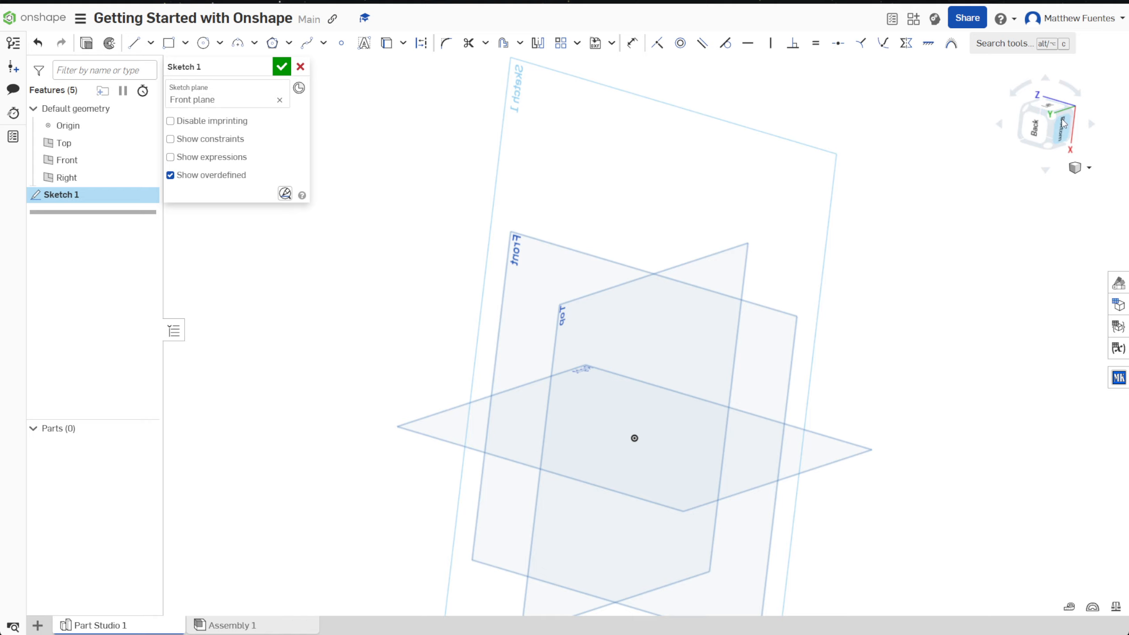
drag(1054, 132, 993, 214)
drag(1066, 127, 1054, 163)
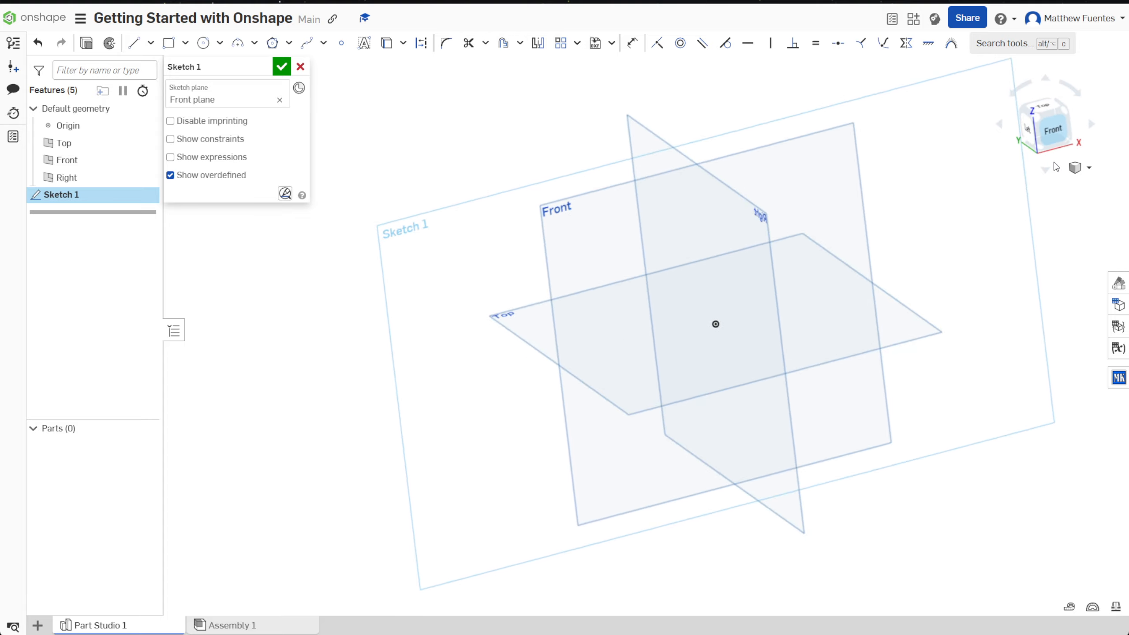
click(1056, 133)
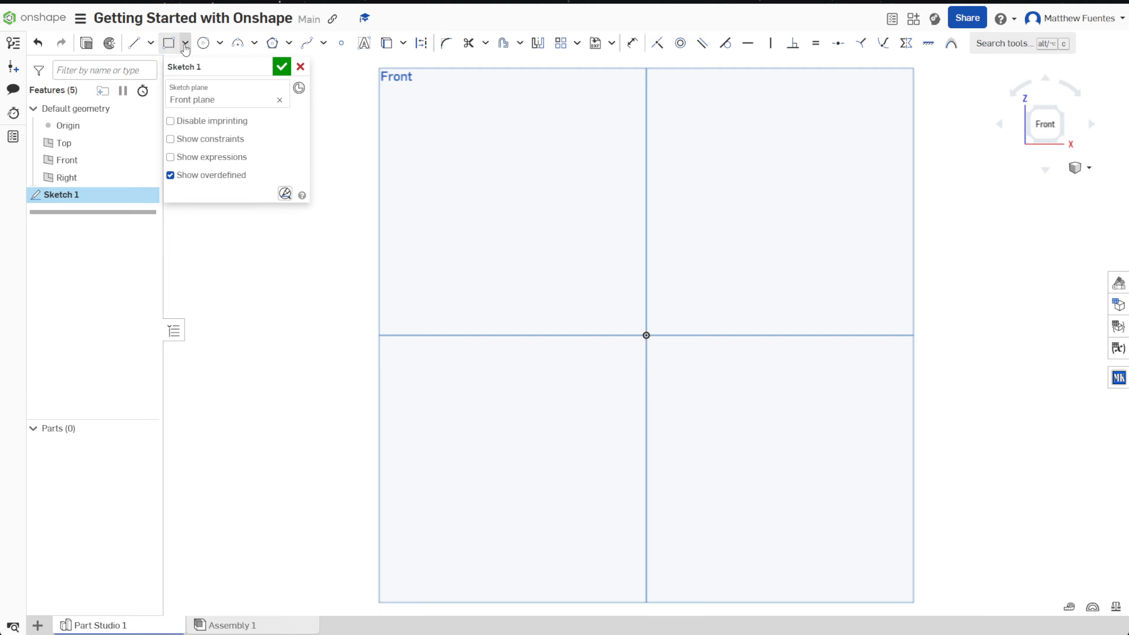
Step: Sketch a corner rectangle from the origin into the upper-right quadrant, about 2.26 in wide and 1.80 in high
click(169, 43)
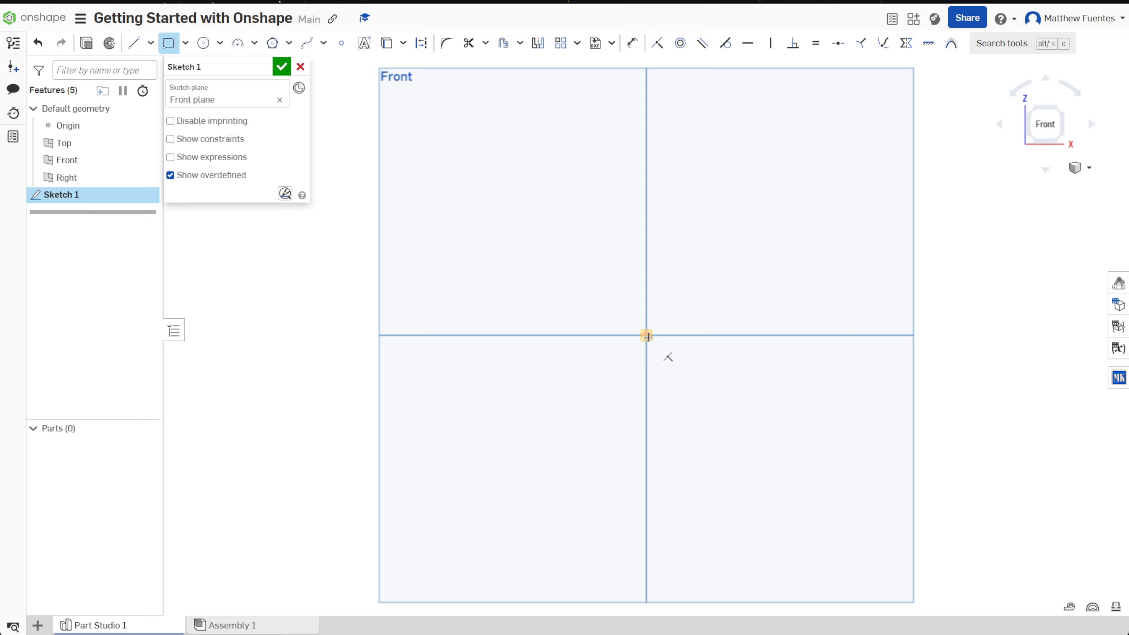
click(646, 335)
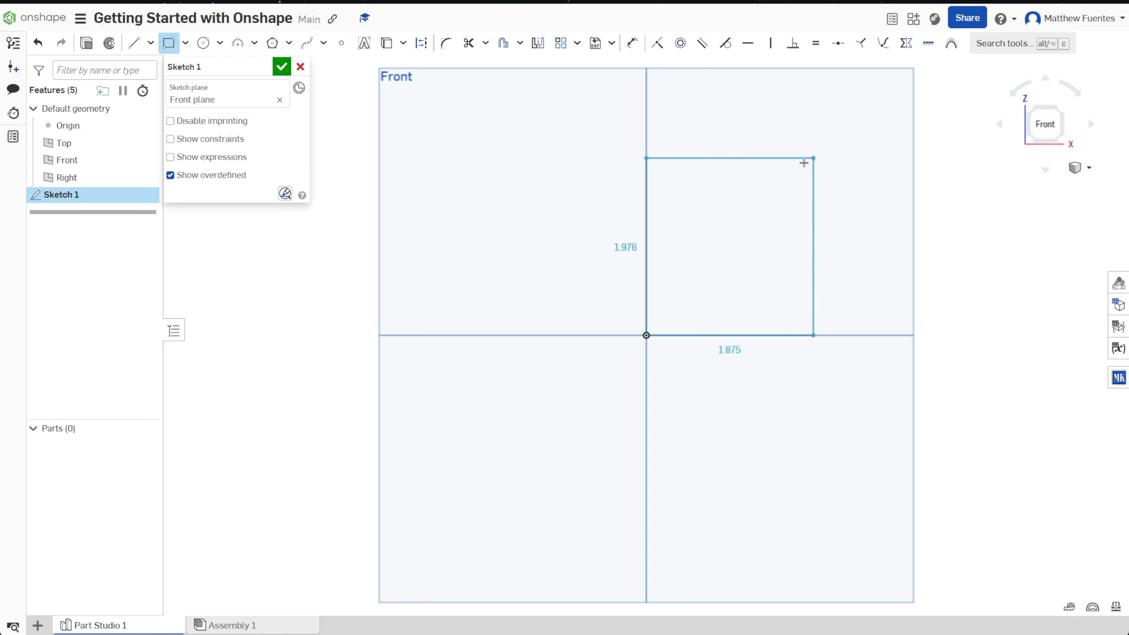
click(847, 175)
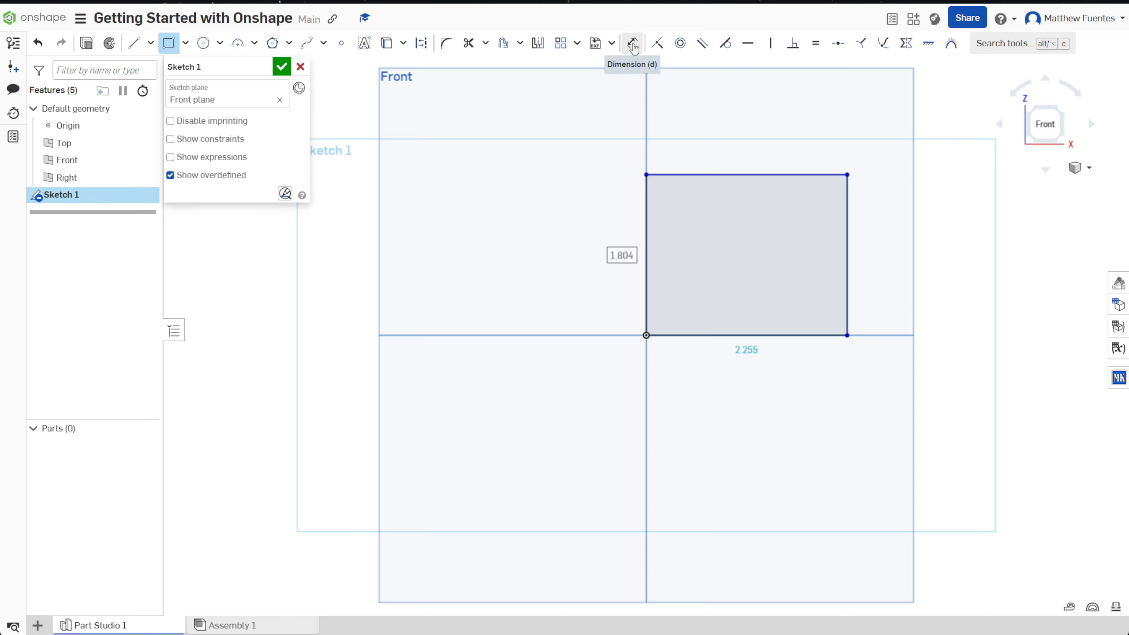
Step: Reshape the undimensioned rectangle freehand by moving its upper corners and top edge, to a height of about 1.48 in
click(634, 48)
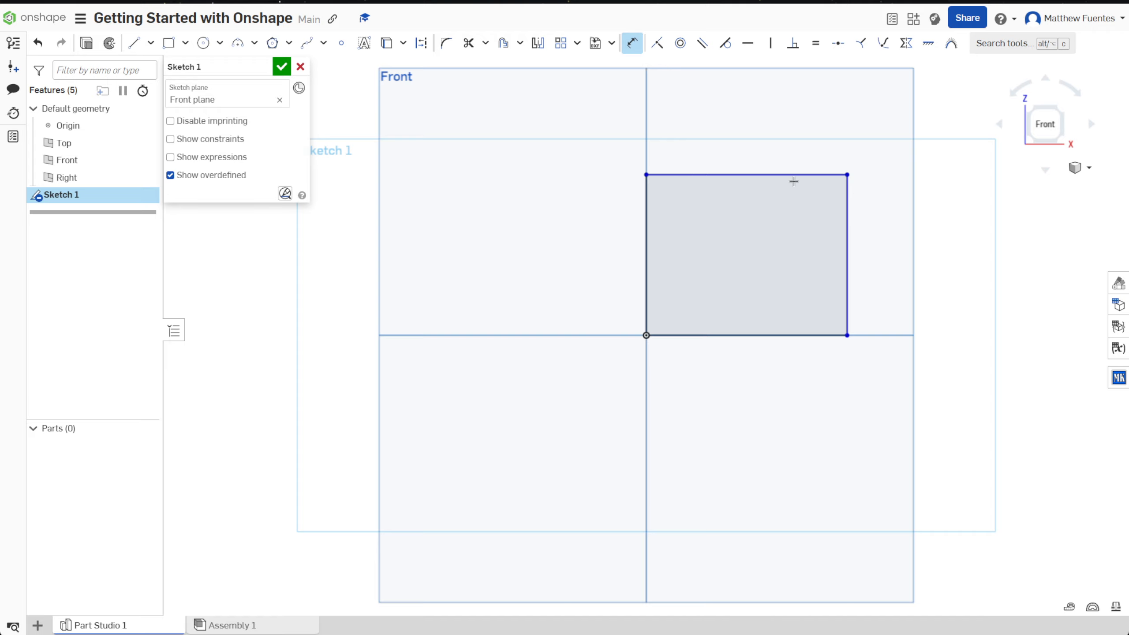
key(Escape)
mouse_move(847, 176)
mouse_down()
mouse_move(892, 125)
mouse_move(766, 190)
mouse_move(842, 214)
mouse_up()
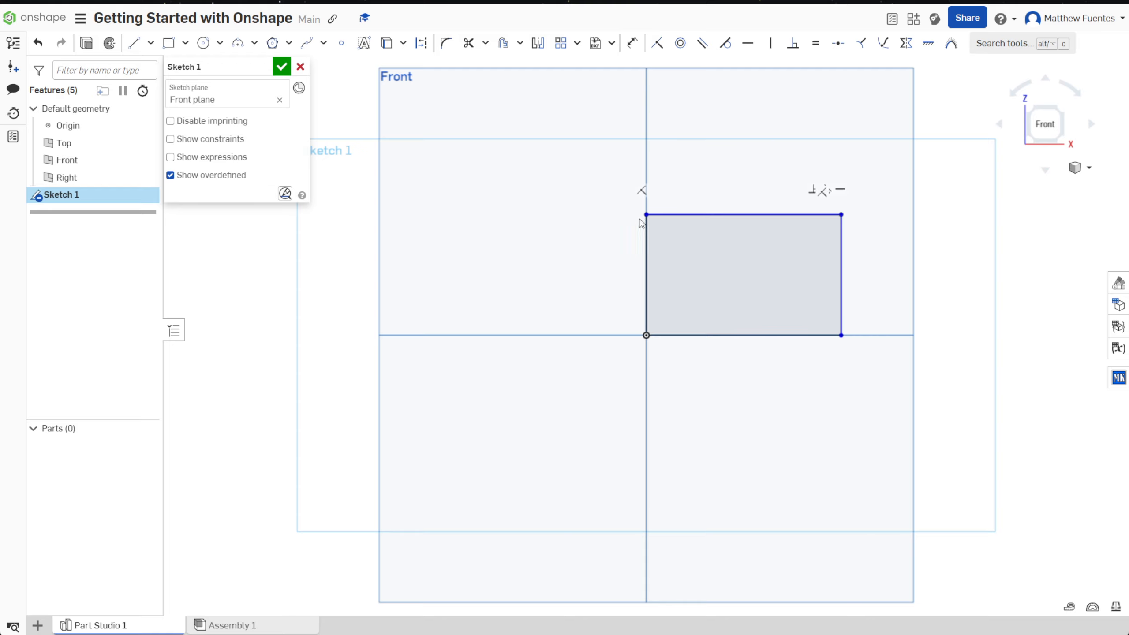
drag(646, 215, 740, 203)
mouse_move(843, 203)
mouse_down()
mouse_move(885, 182)
mouse_move(843, 203)
mouse_up()
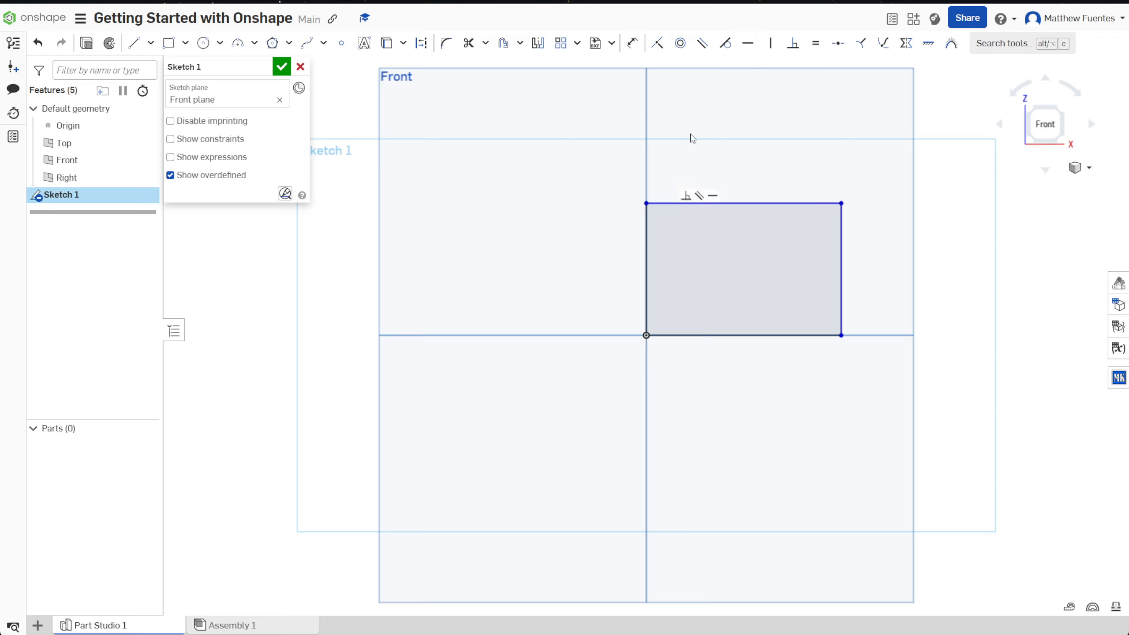
Step: Dimension the rectangle's left edge and set its height to 1 in
click(633, 44)
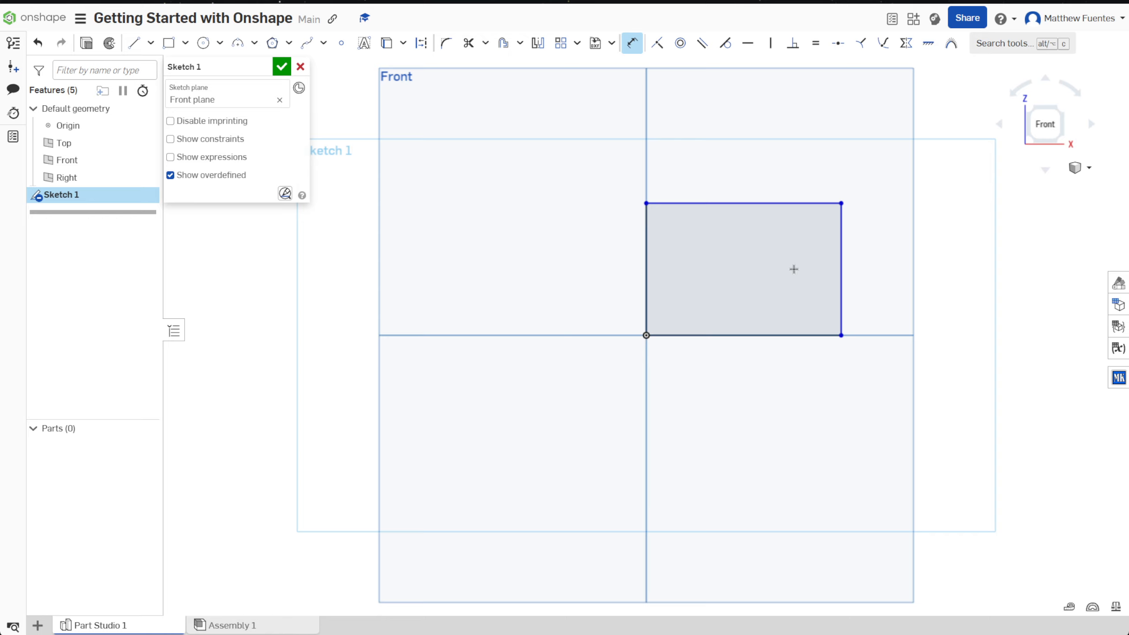
click(644, 272)
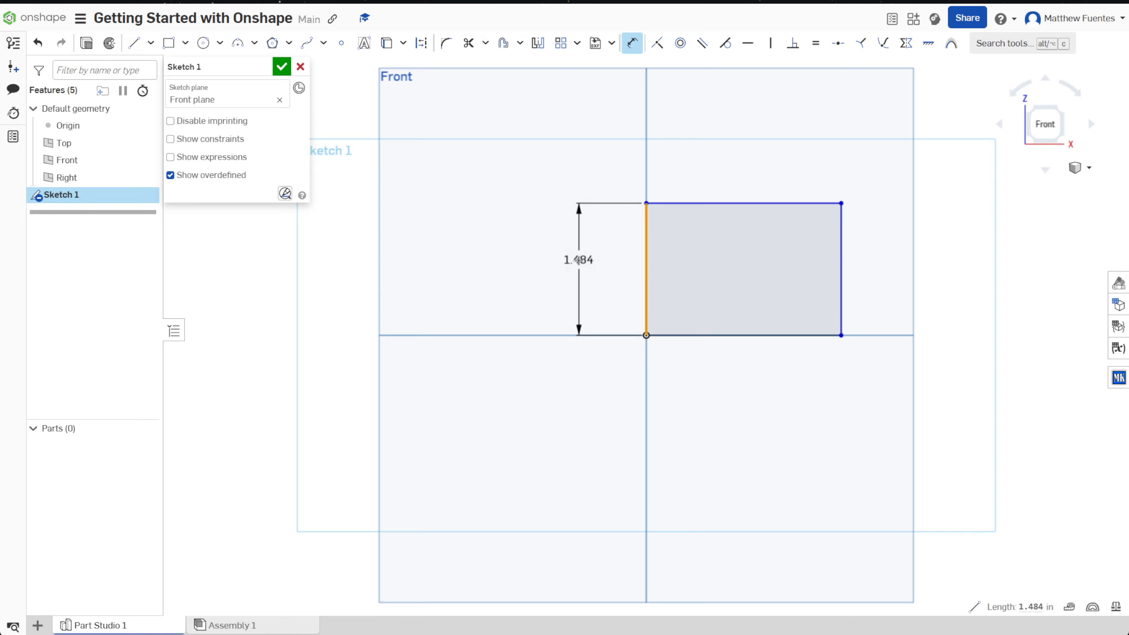
click(573, 262)
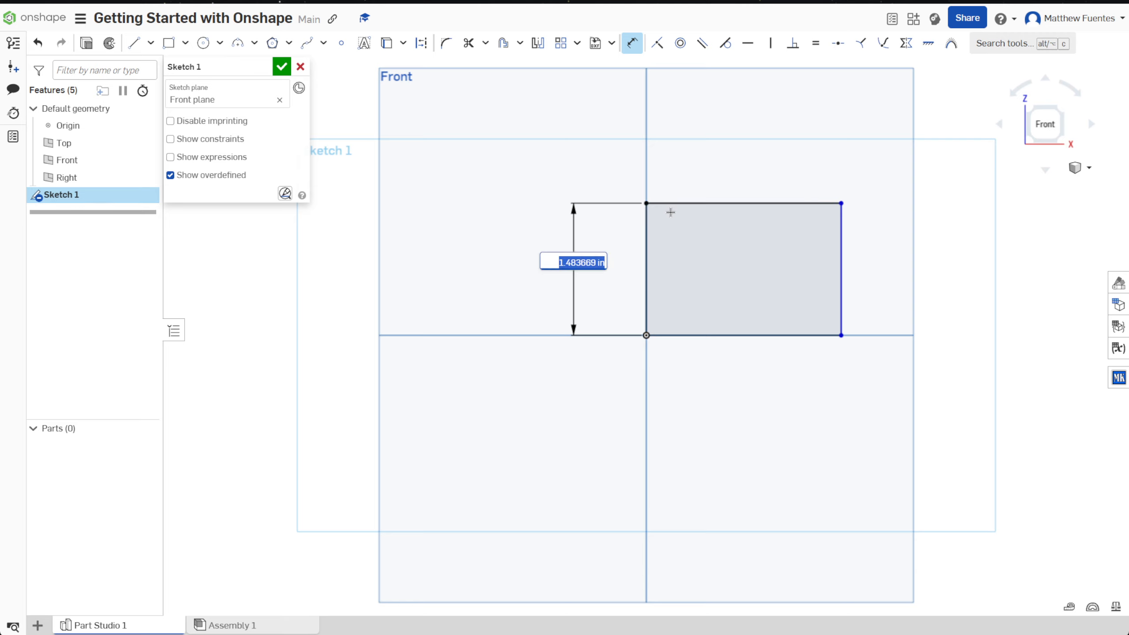
text(1)
key(Return)
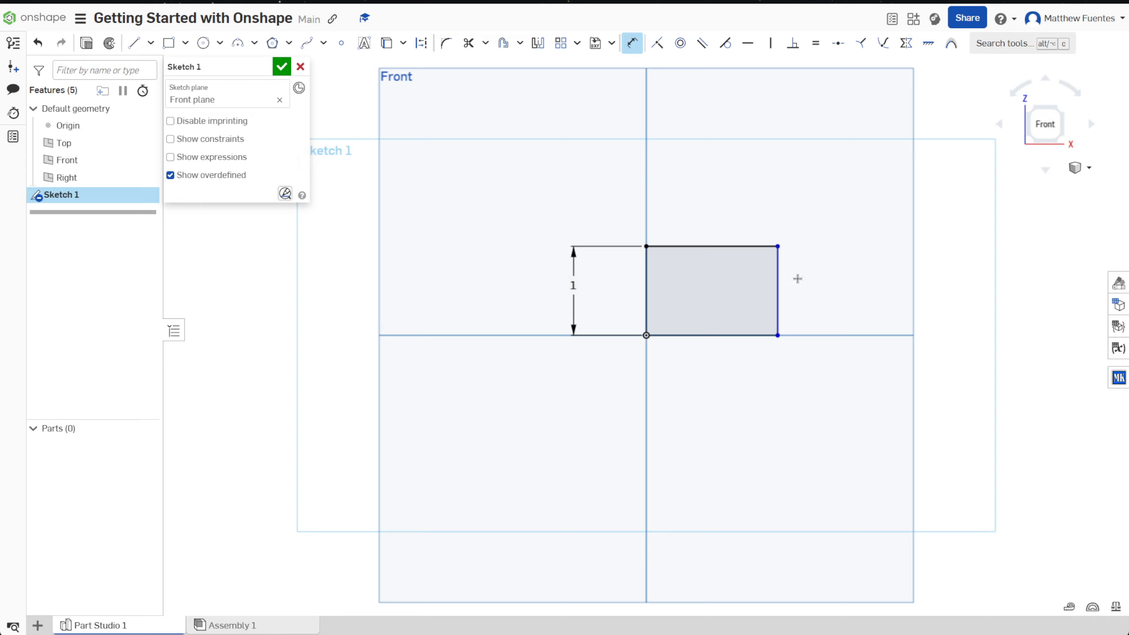
Step: Dimension the rectangle's top edge to a width of 1 in and finish the sketch
click(710, 246)
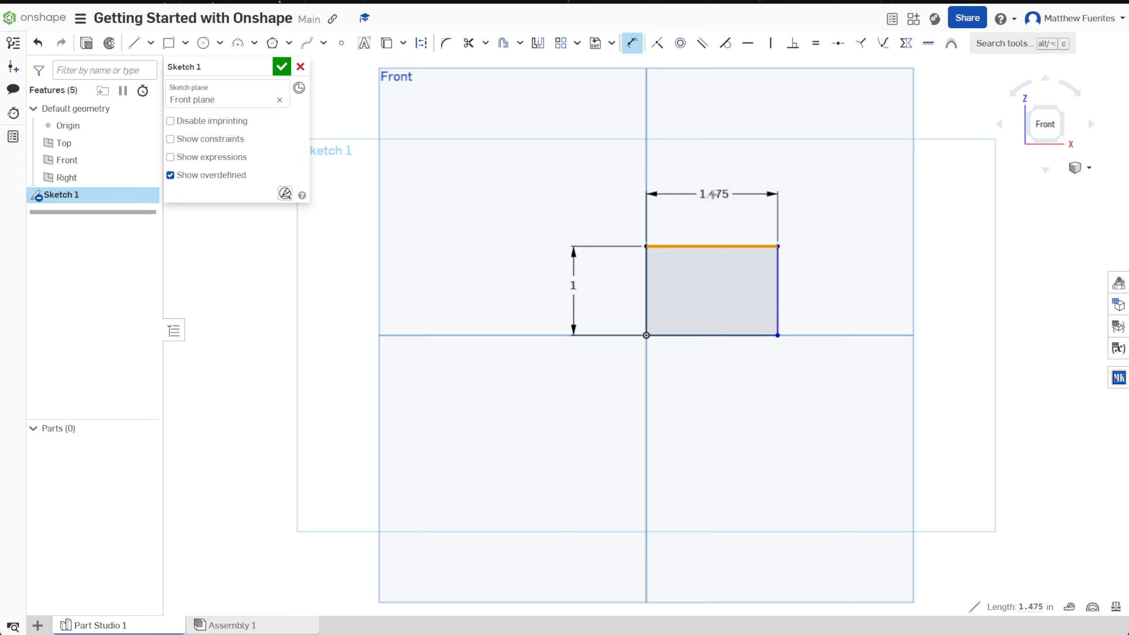
click(729, 193)
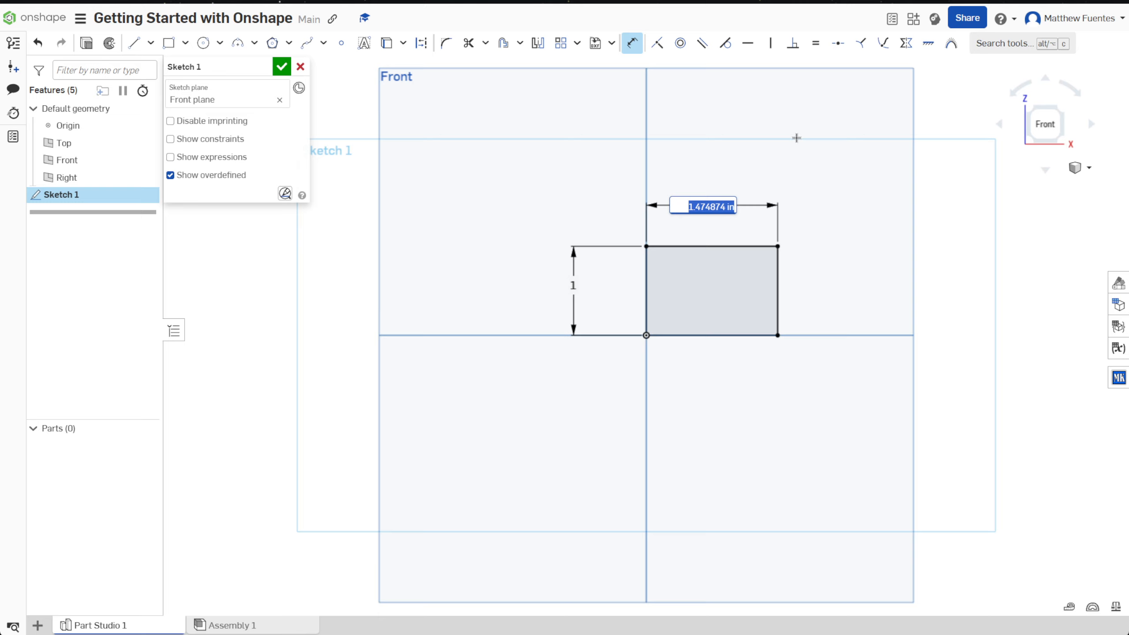
text(1)
key(Return)
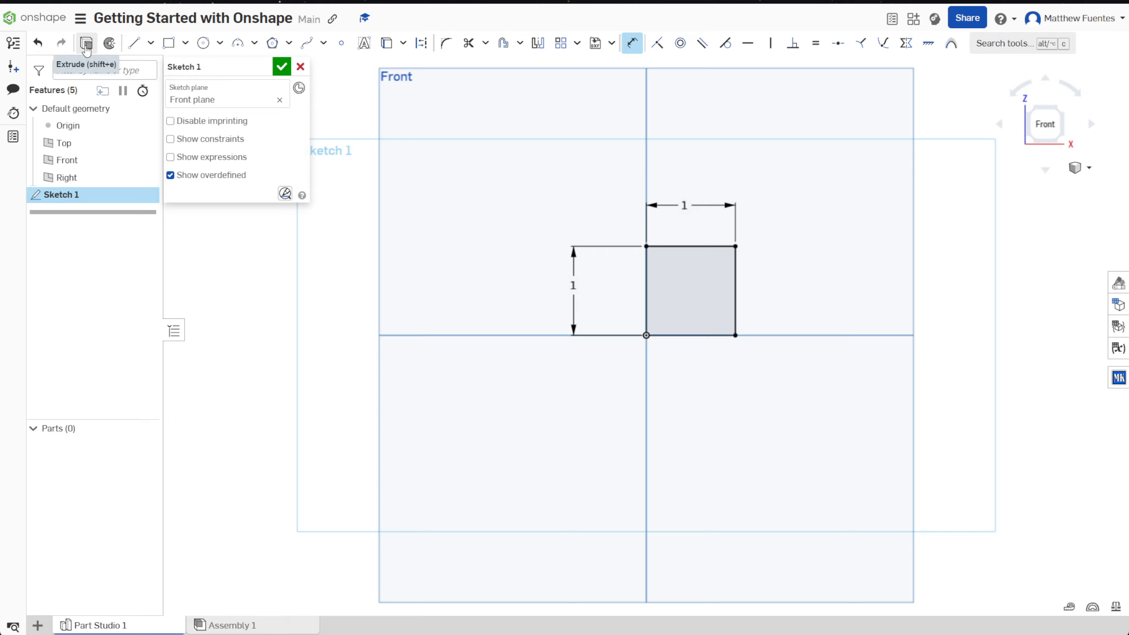
click(282, 68)
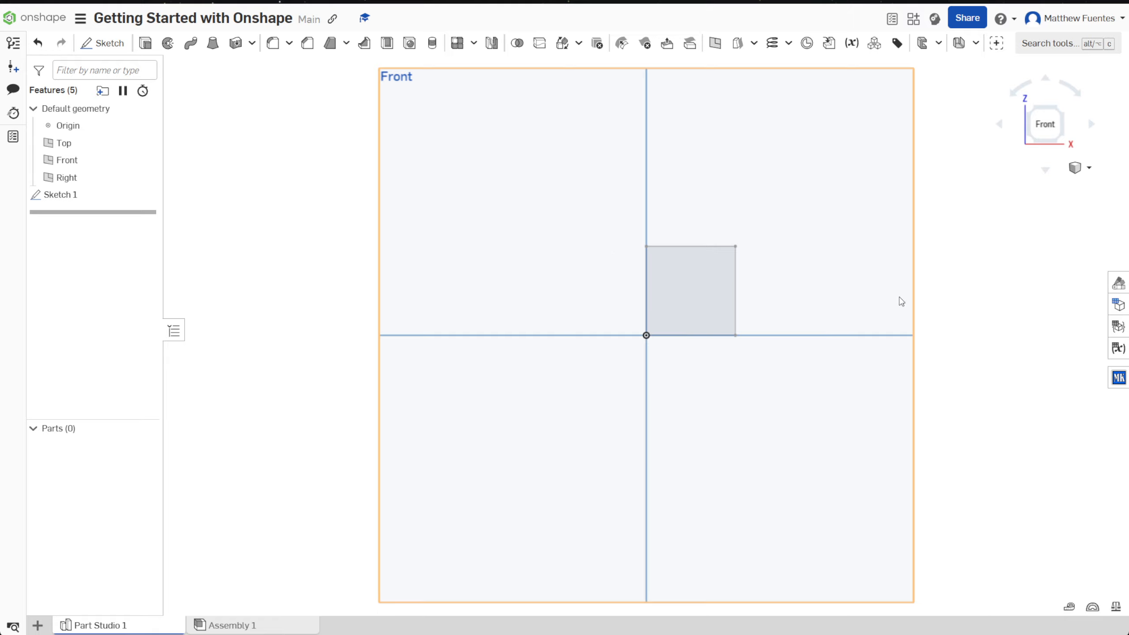
Step: Set up a new blind solid extrusion of Sketch 1, 1 in deep, and reverse its direction
mouse_move(950, 310)
right_down()
mouse_move(912, 335)
mouse_move(940, 336)
mouse_move(922, 300)
mouse_move(882, 337)
mouse_move(922, 332)
mouse_move(903, 310)
mouse_move(904, 324)
right_up()
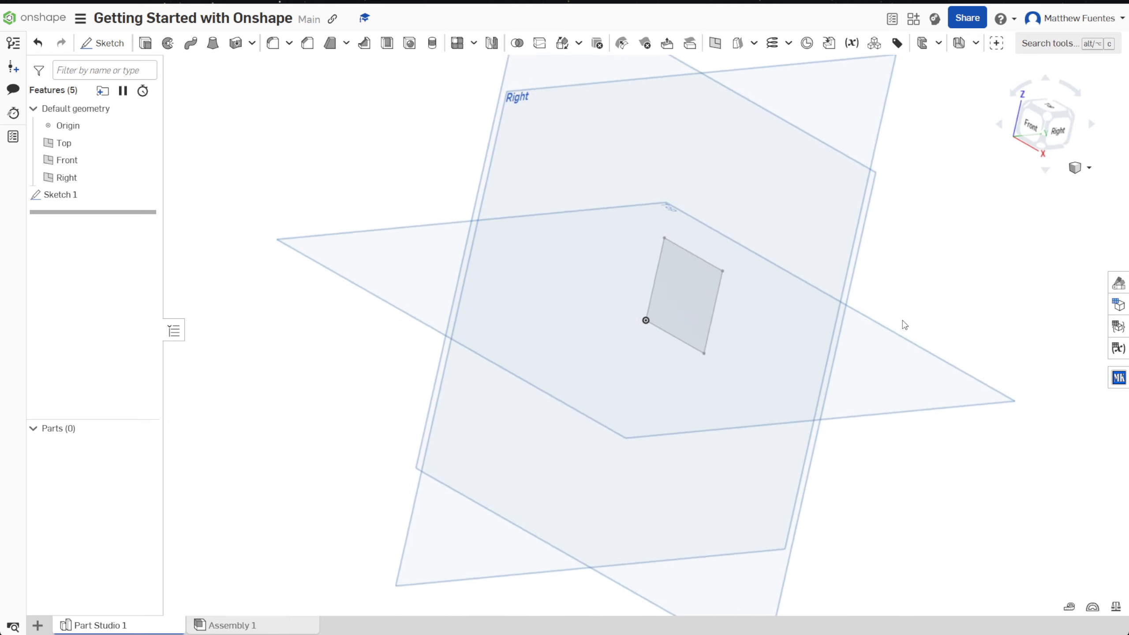
click(146, 44)
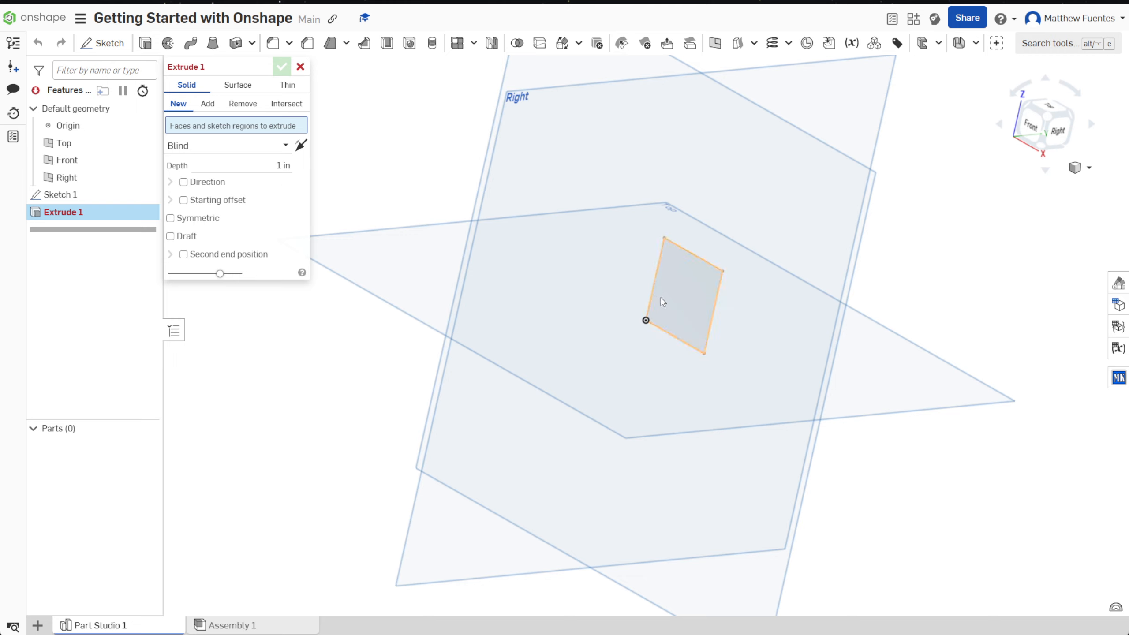
click(688, 296)
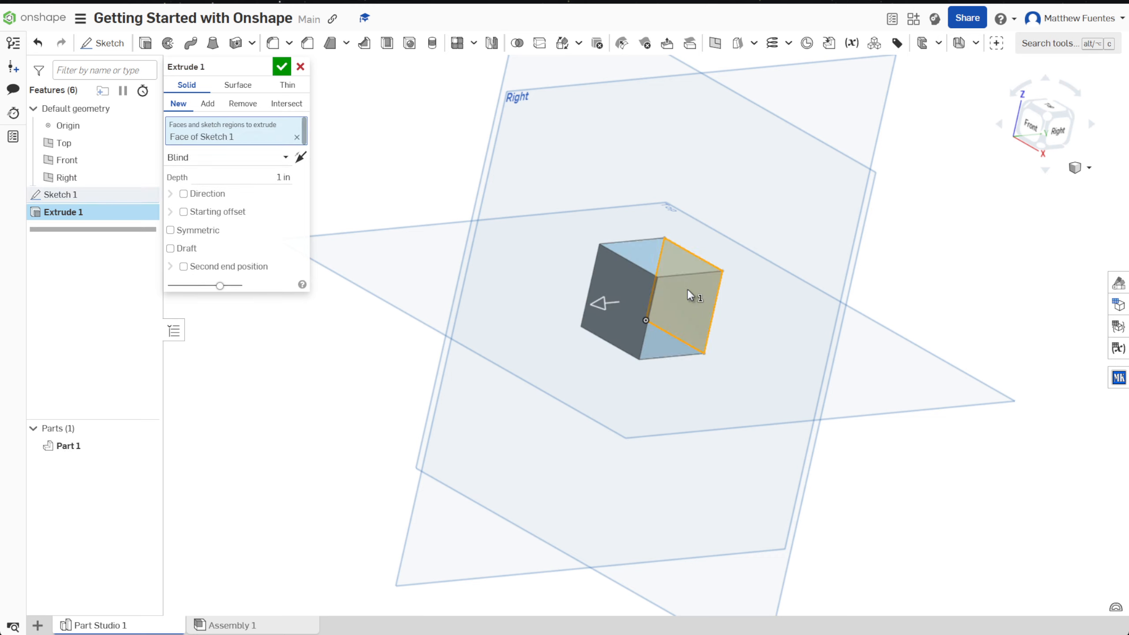
click(297, 137)
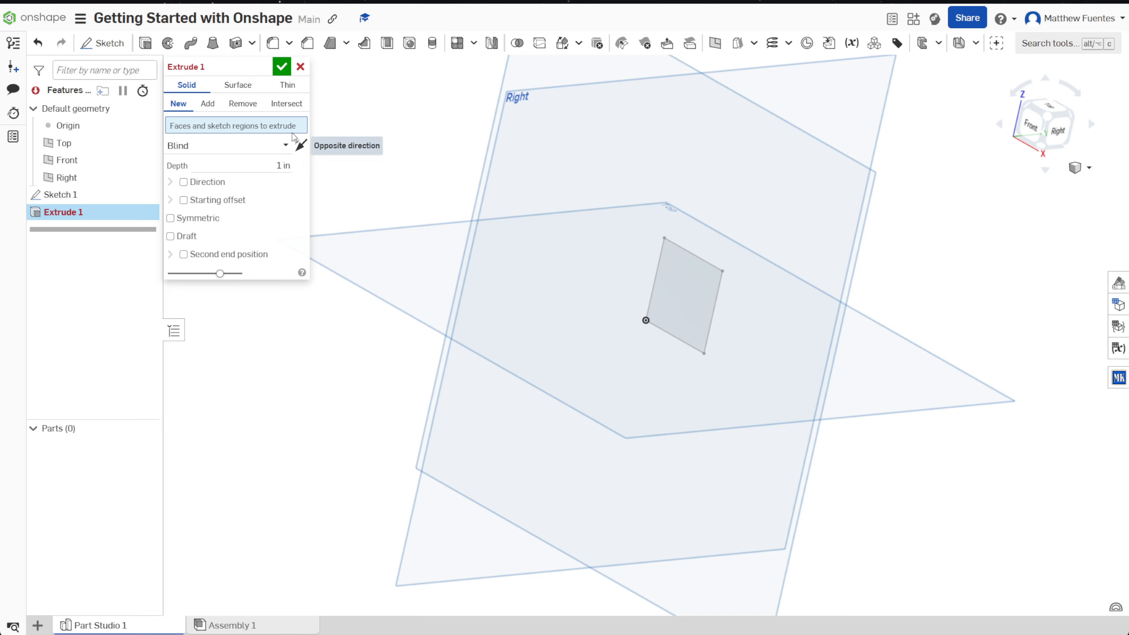
click(52, 197)
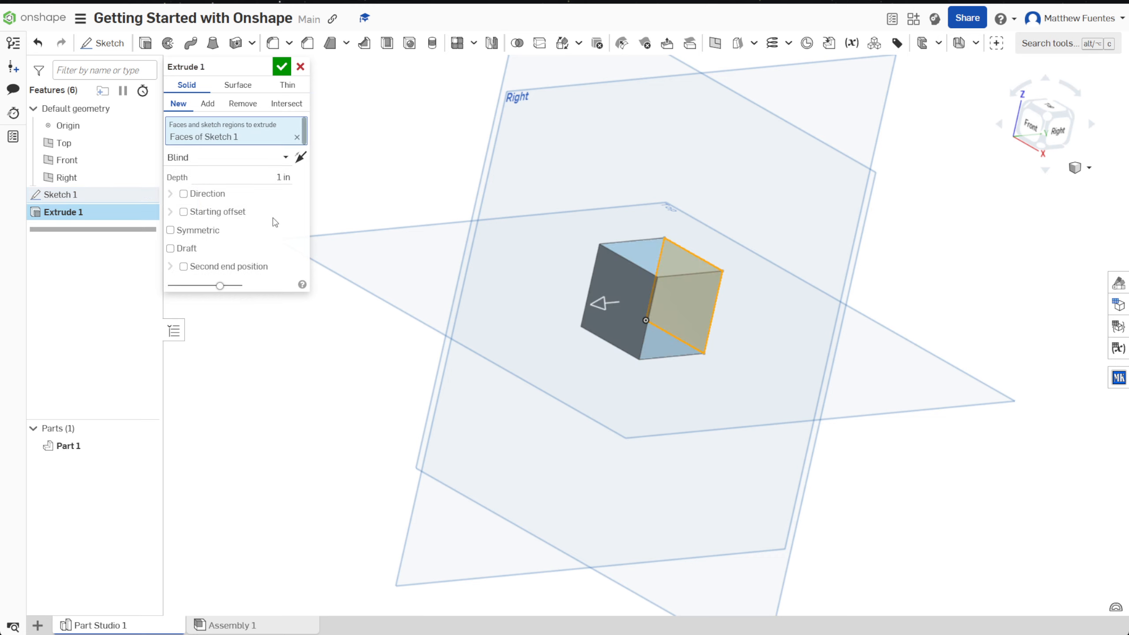
click(300, 158)
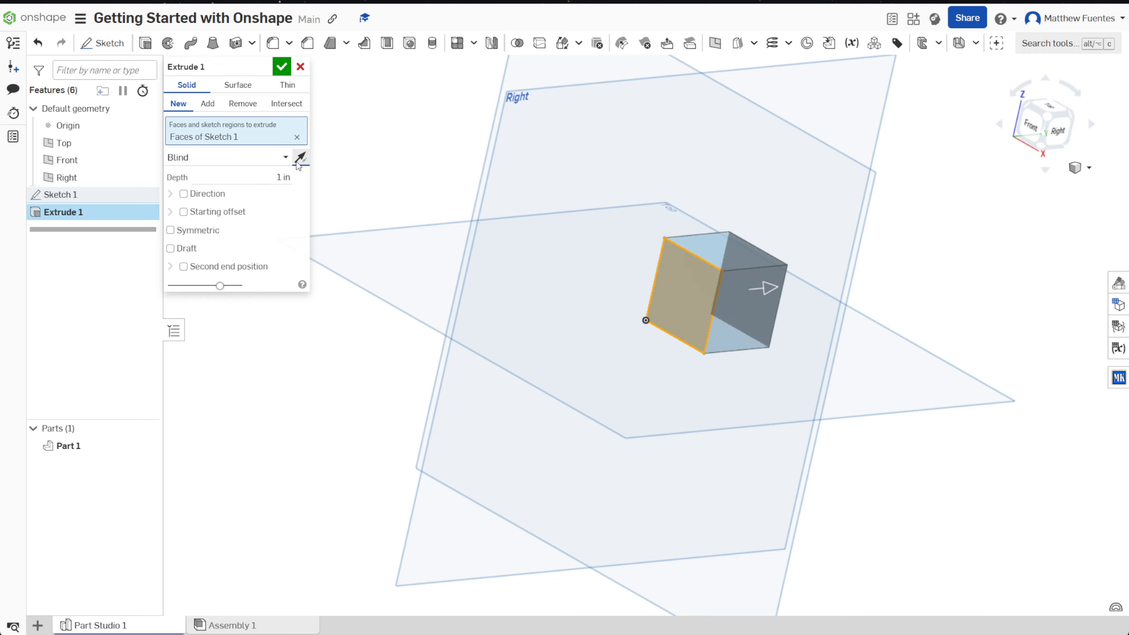
Step: Pull the extrusion depth freehand to about 2.05 in, and set it back to 1 in
click(278, 177)
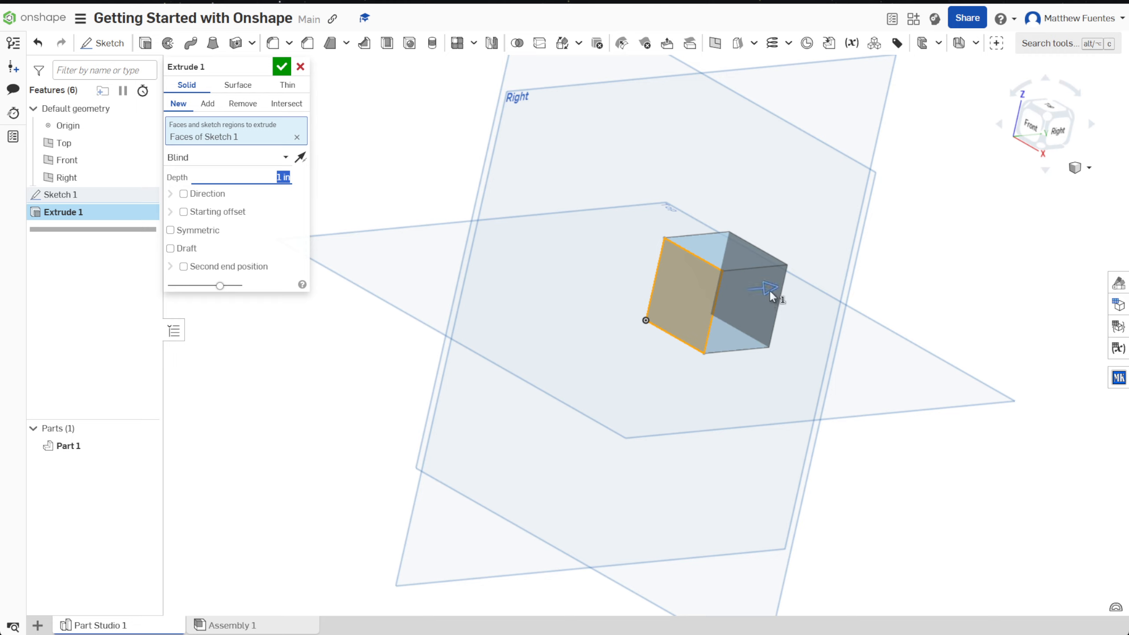
drag(769, 289, 834, 264)
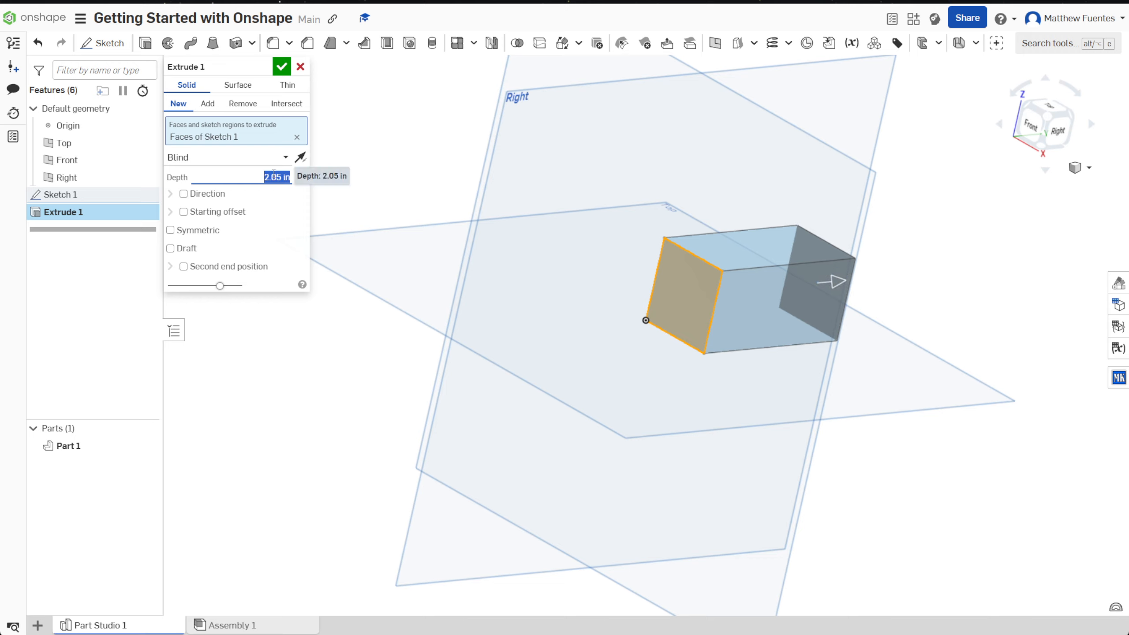
text(1)
key(Return)
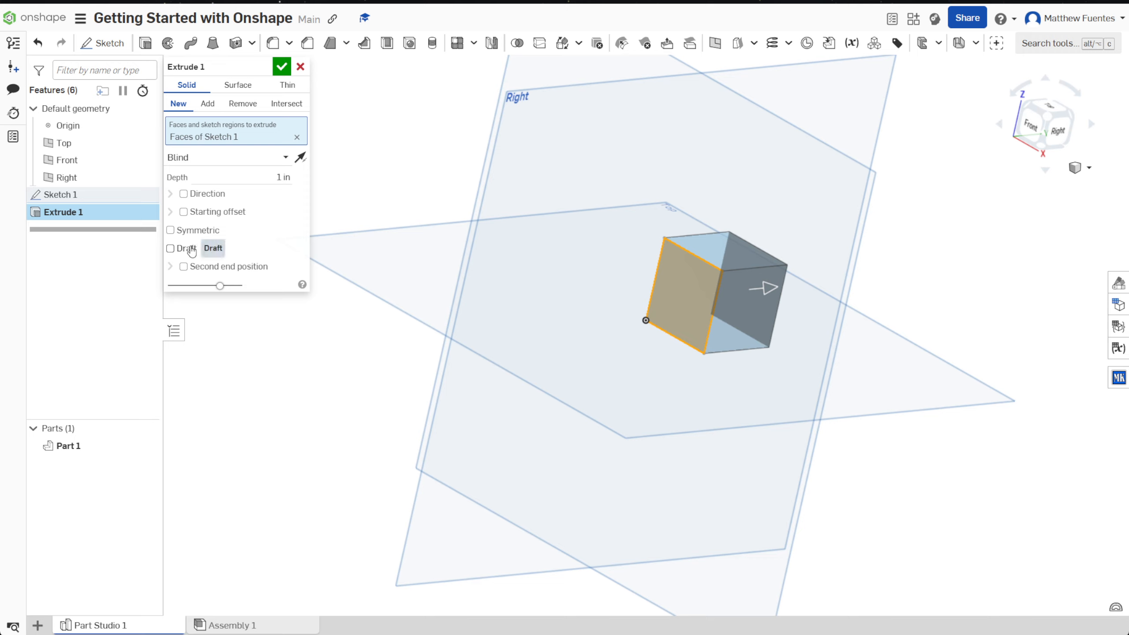
Step: Try a 20-degree draft on the extrusion in both draft directions, and remove the draft
click(191, 249)
click(268, 247)
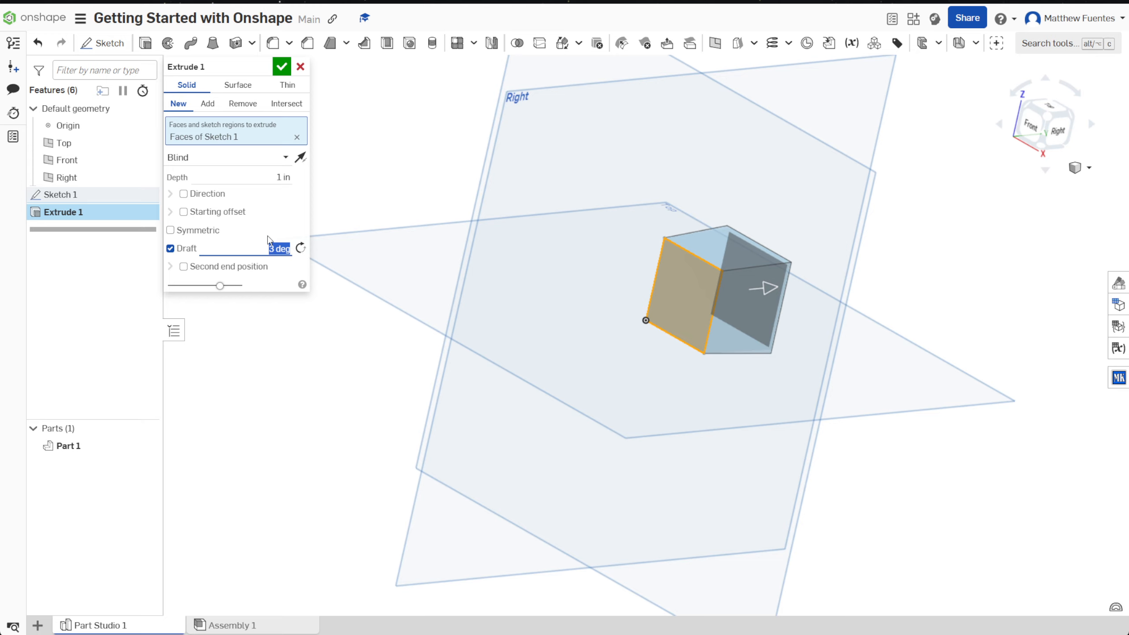
text(20)
key(Return)
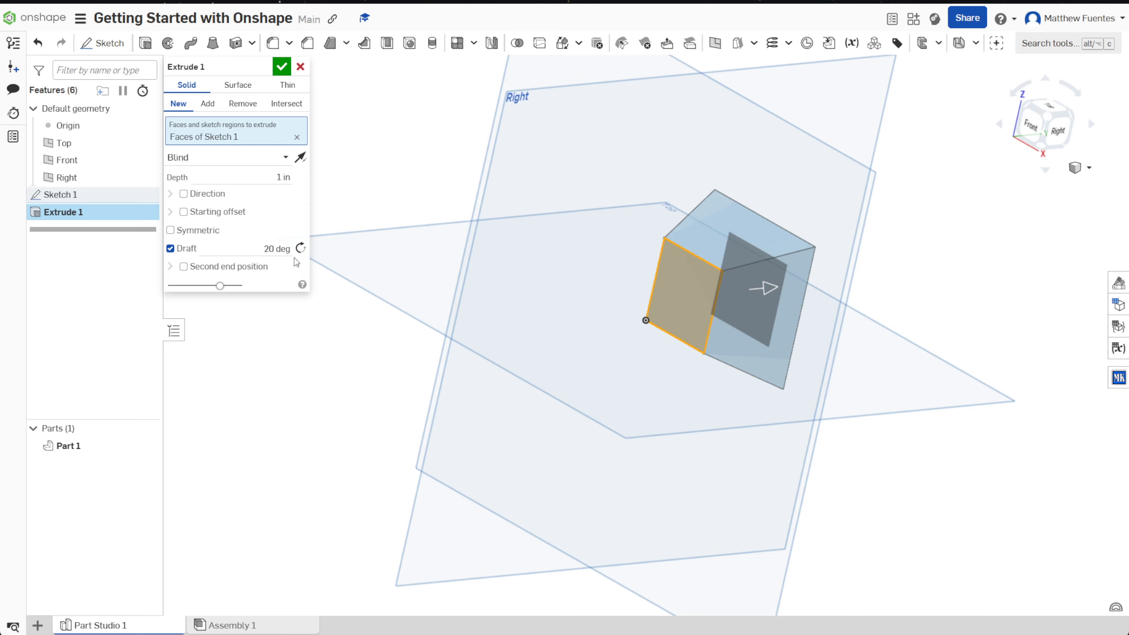
click(297, 251)
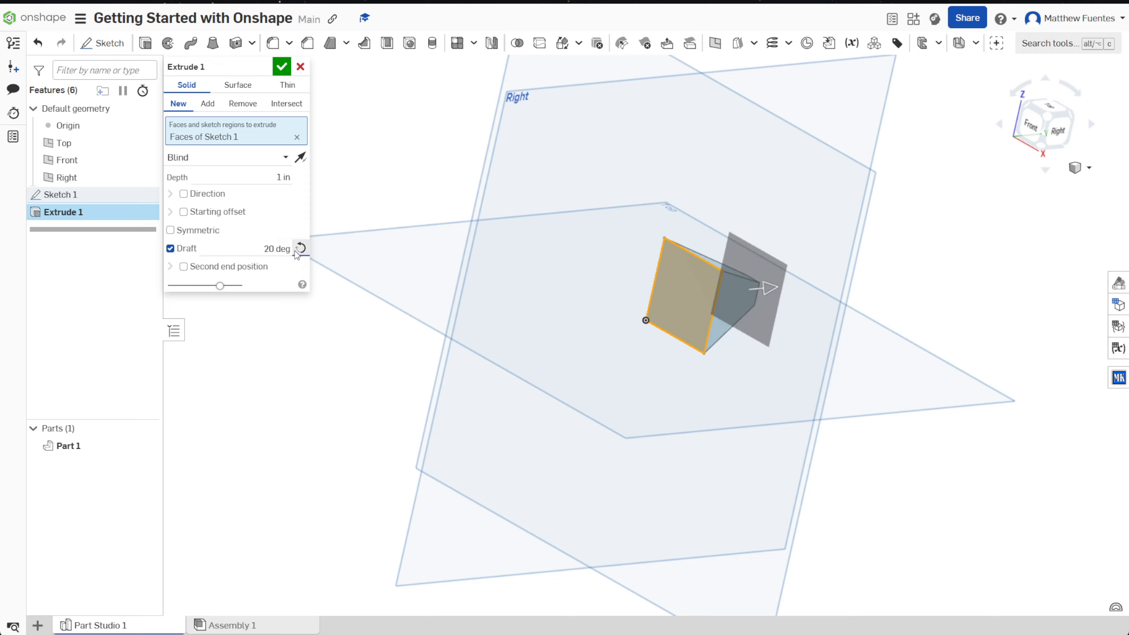
click(170, 249)
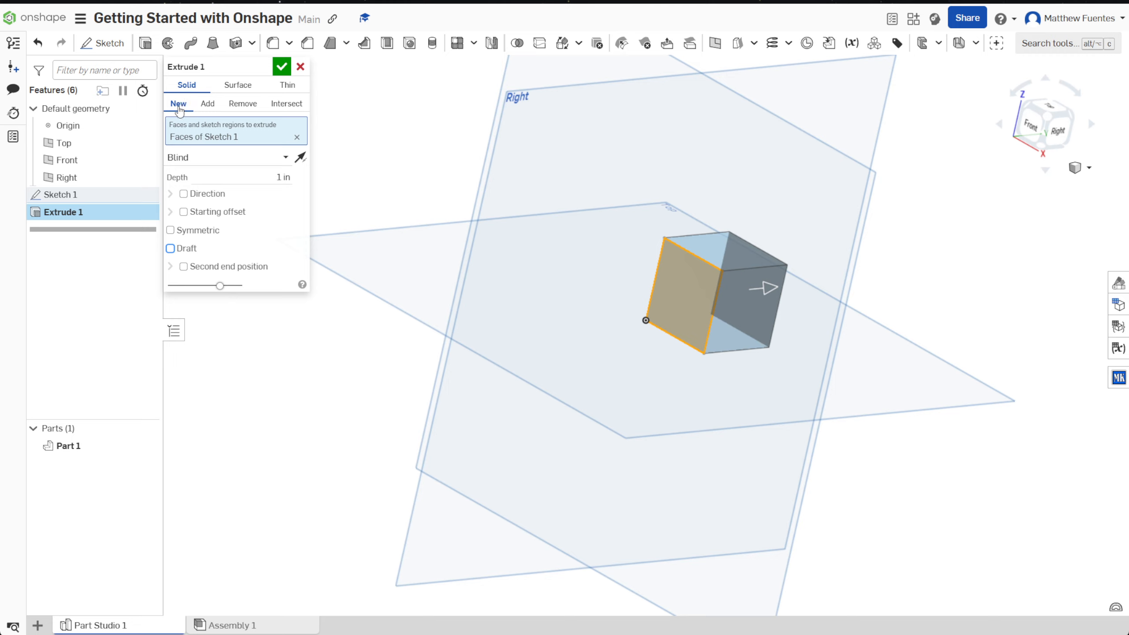
Step: Accept the extrusion and inspect the cube from its left and front sides
click(281, 67)
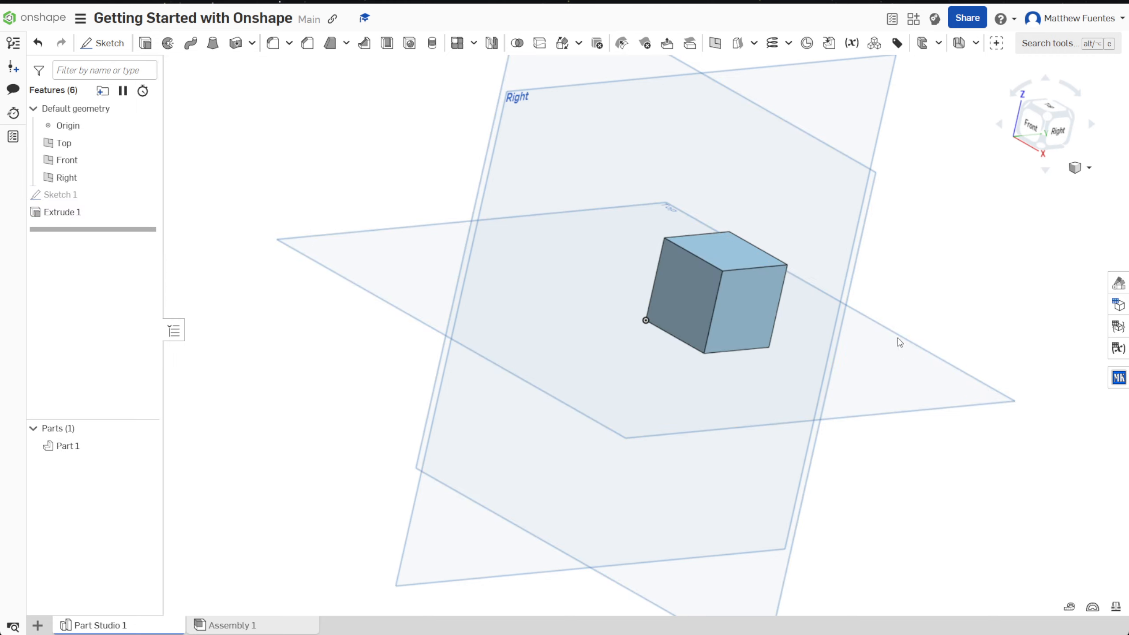
right_drag(908, 300, 769, 288)
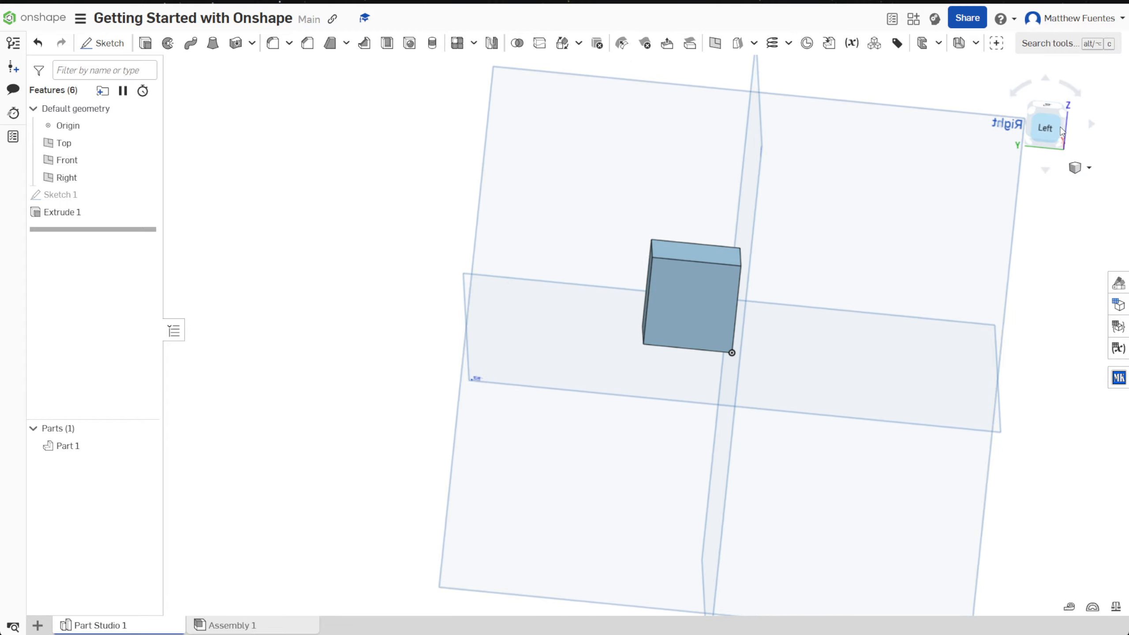
click(1042, 137)
drag(1042, 137, 1010, 141)
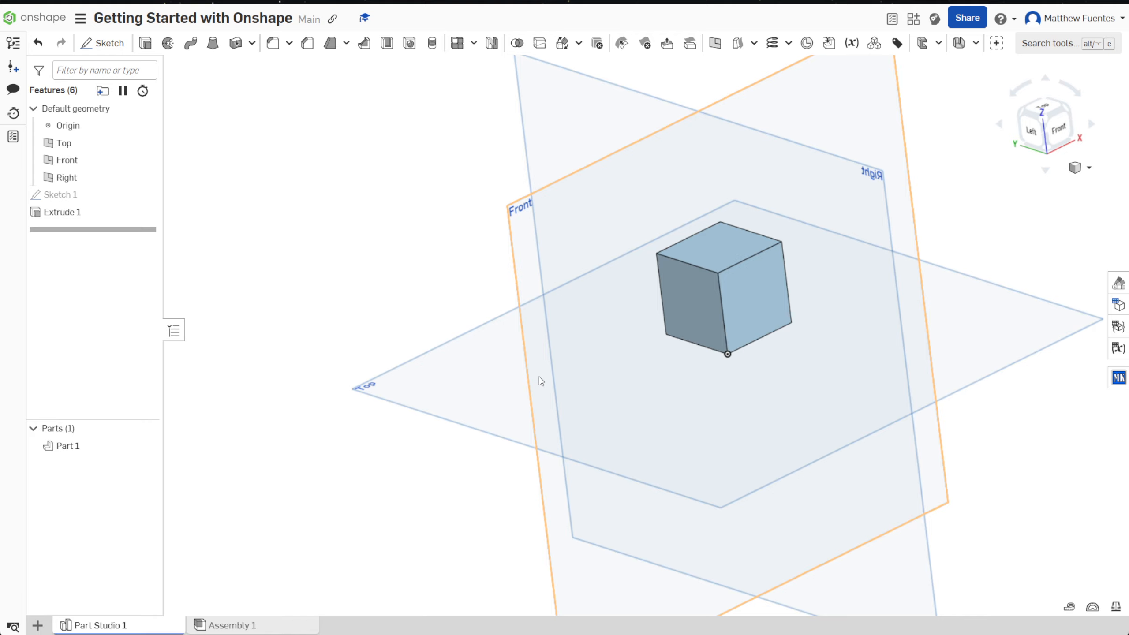
scroll(541, 381, up, 2)
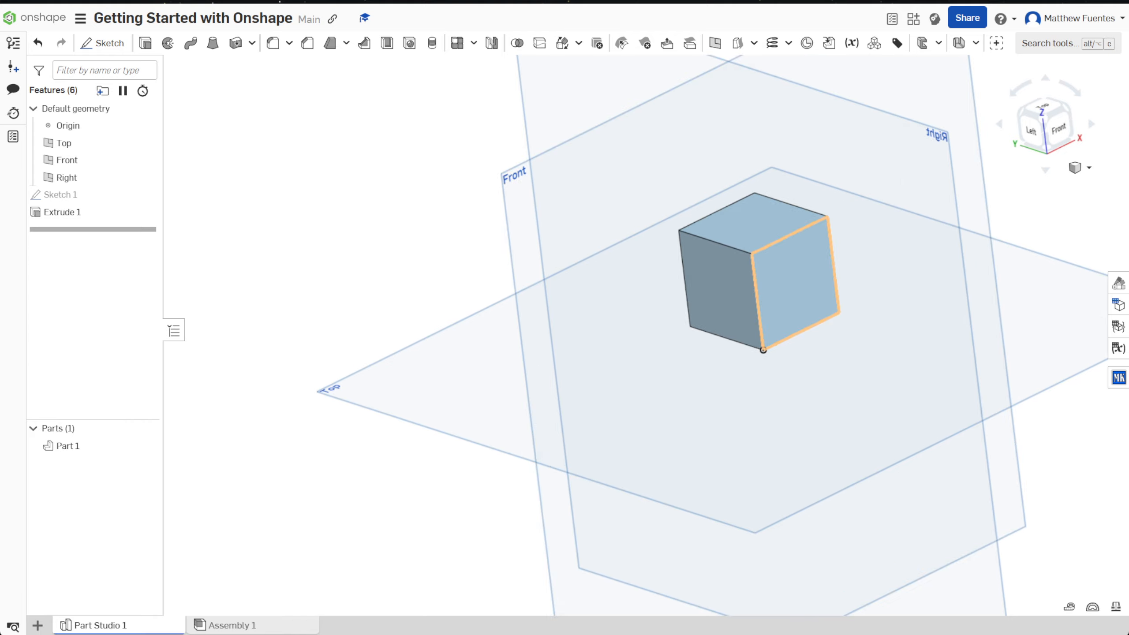